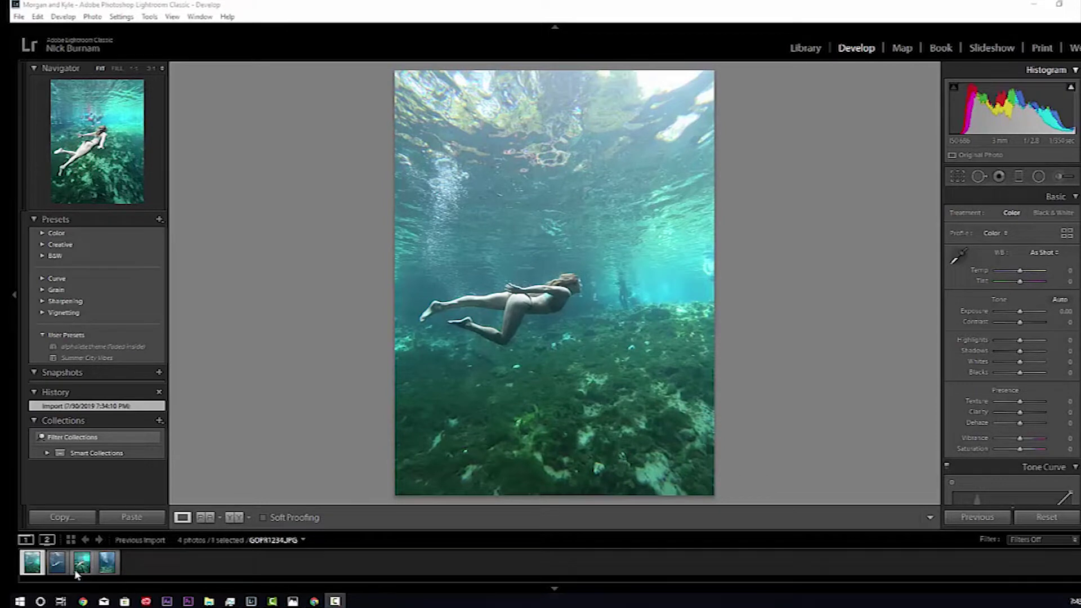
Try lowering the Shadows of the first underwater swimmer photo to −20.
click(32, 563)
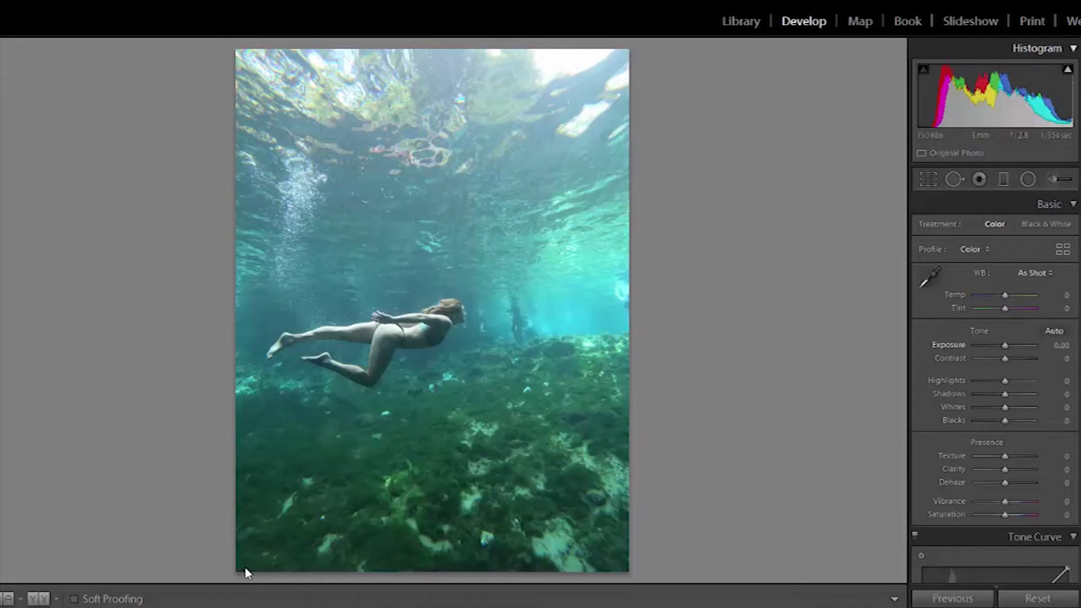
key(minus)
key(minus)
key(minus)
key(minus)
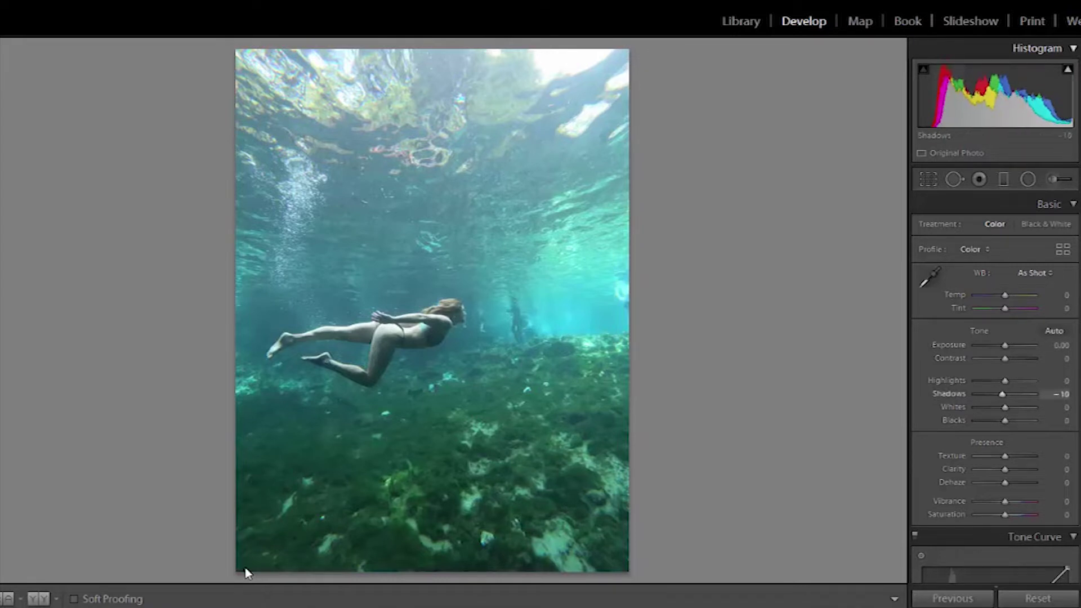
Set the photo's Exposure to −0.20 and its Contrast to +10.
key(comma)
key(comma)
key(comma)
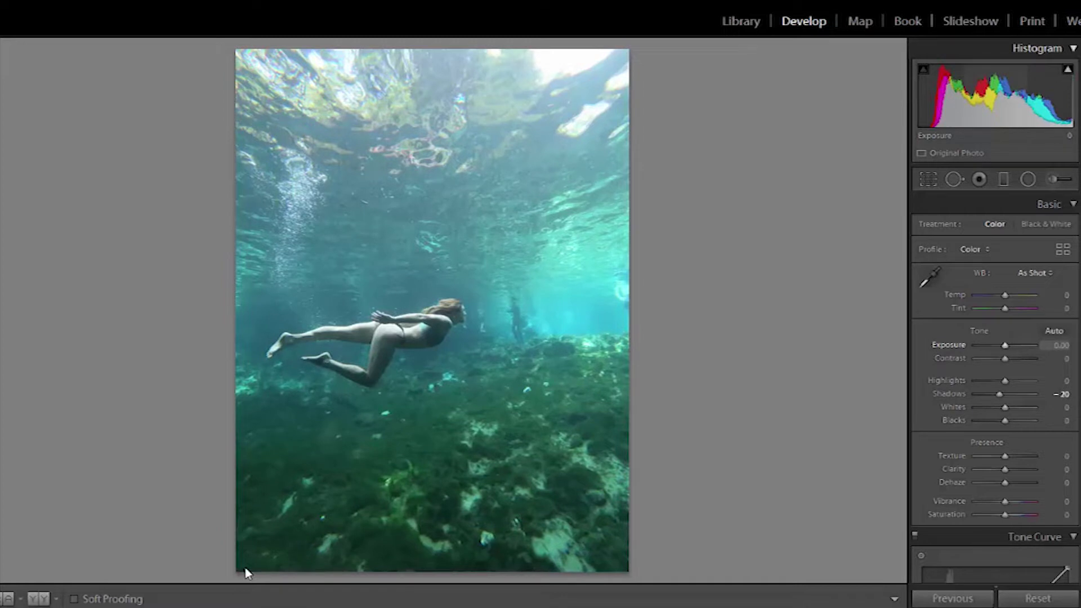
key(minus)
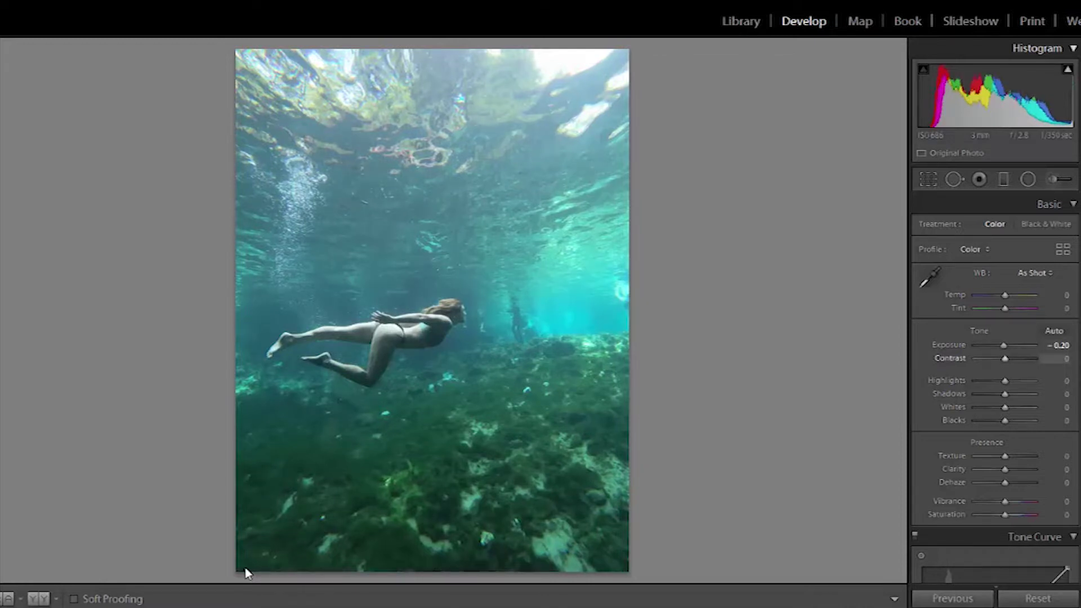
key(equal)
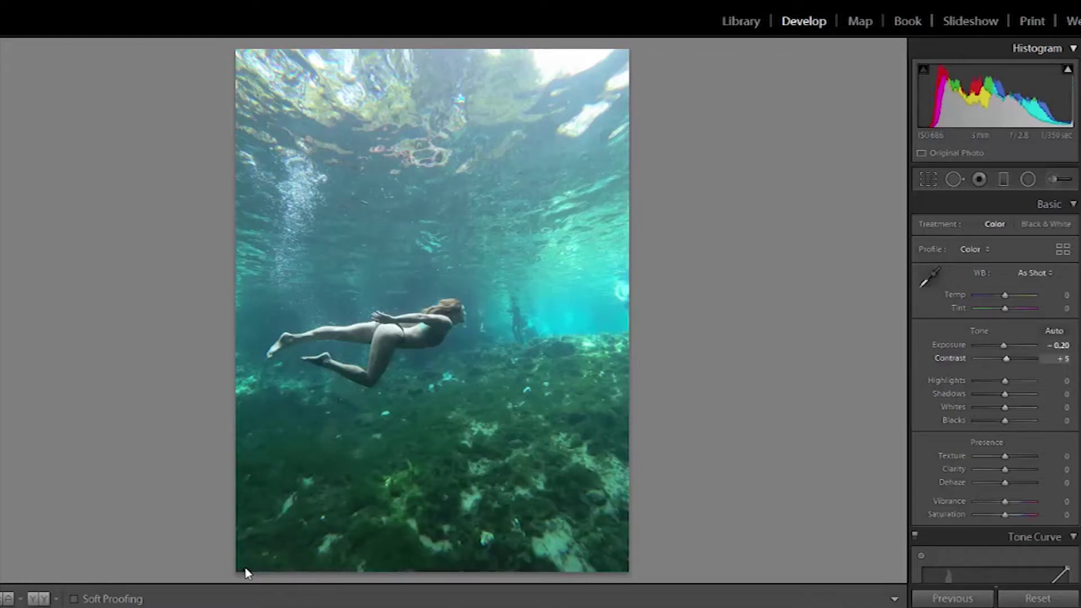
key(equal)
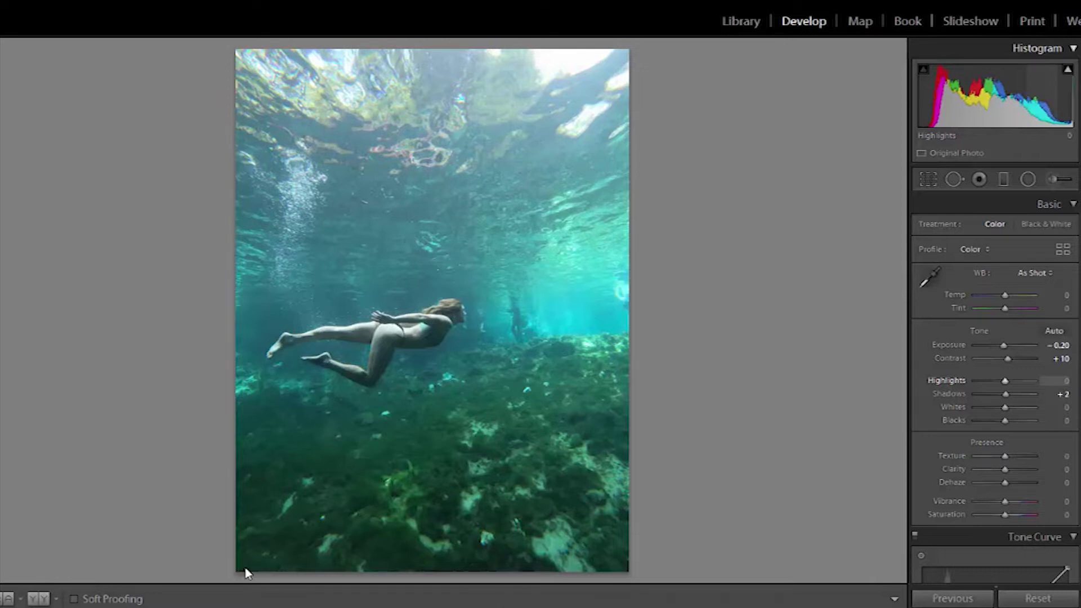
Raise the photo's Shadows to +37.
key(period)
key(equal)
key(equal)
key(equal)
key(equal)
key(equal)
key(equal)
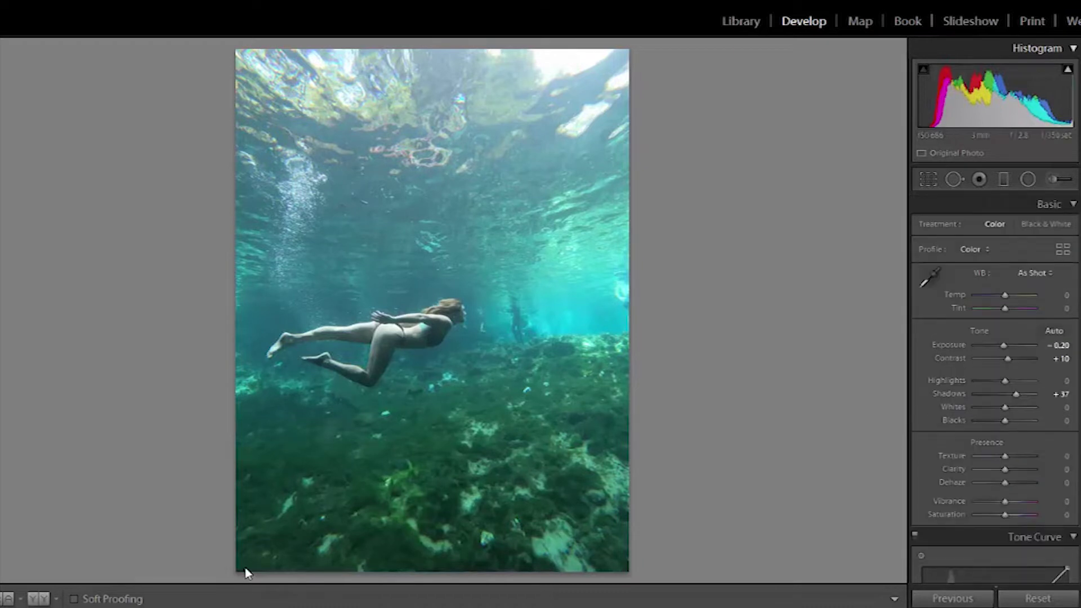
Set the photo's Highlights to +5.
key(period)
key(period)
key(comma)
key(comma)
key(comma)
key(period)
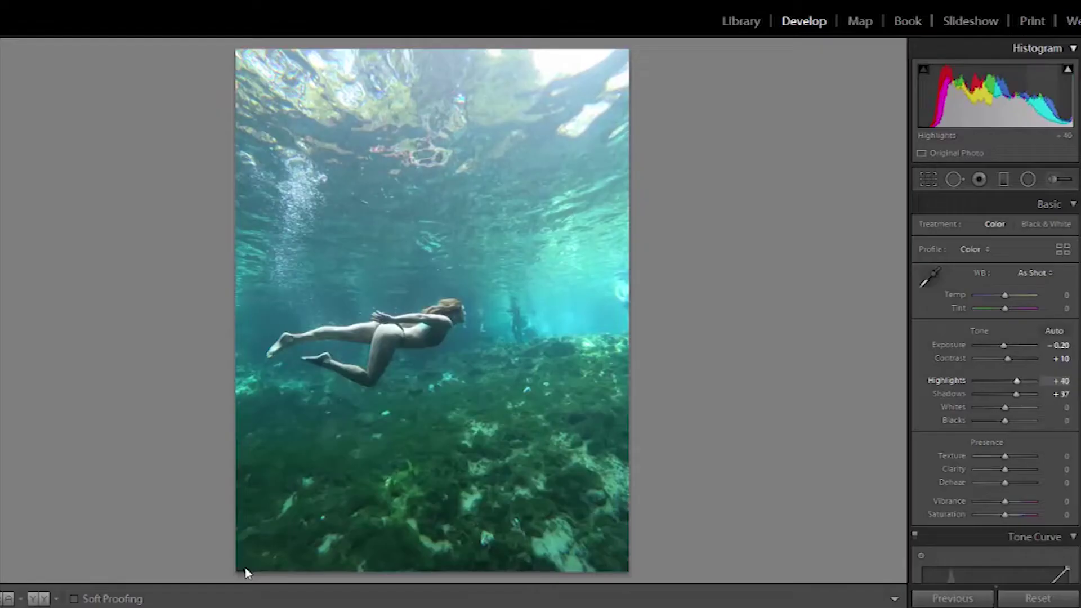
key(minus)
key(minus)
key(minus)
key(minus)
key(minus)
key(minus)
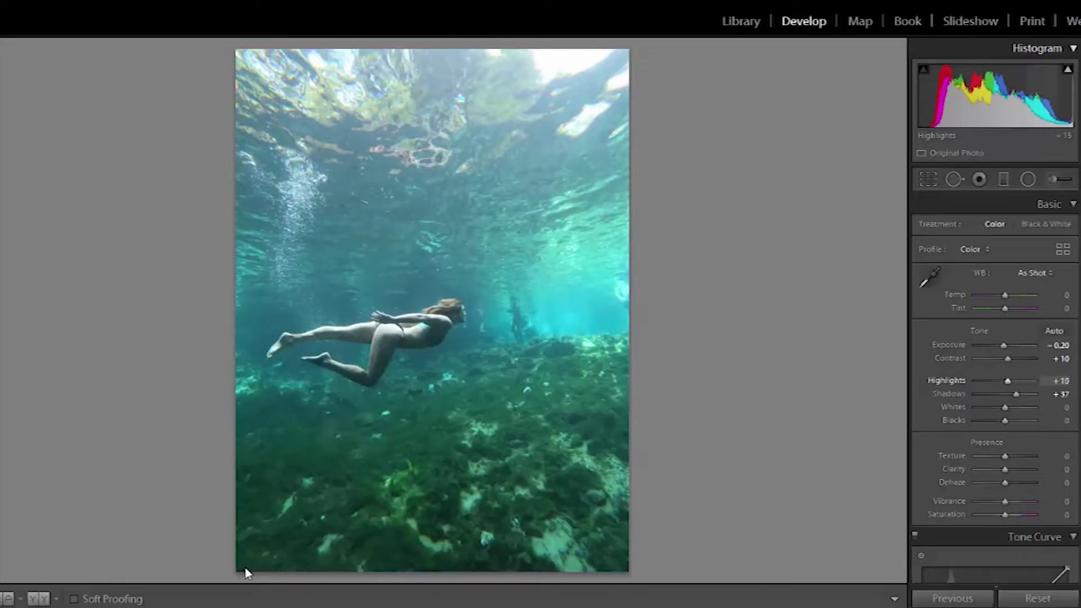
key(minus)
Add three points to the RGB tone curve, one each in the shadows, midtones and highlights.
key(ctrl+2)
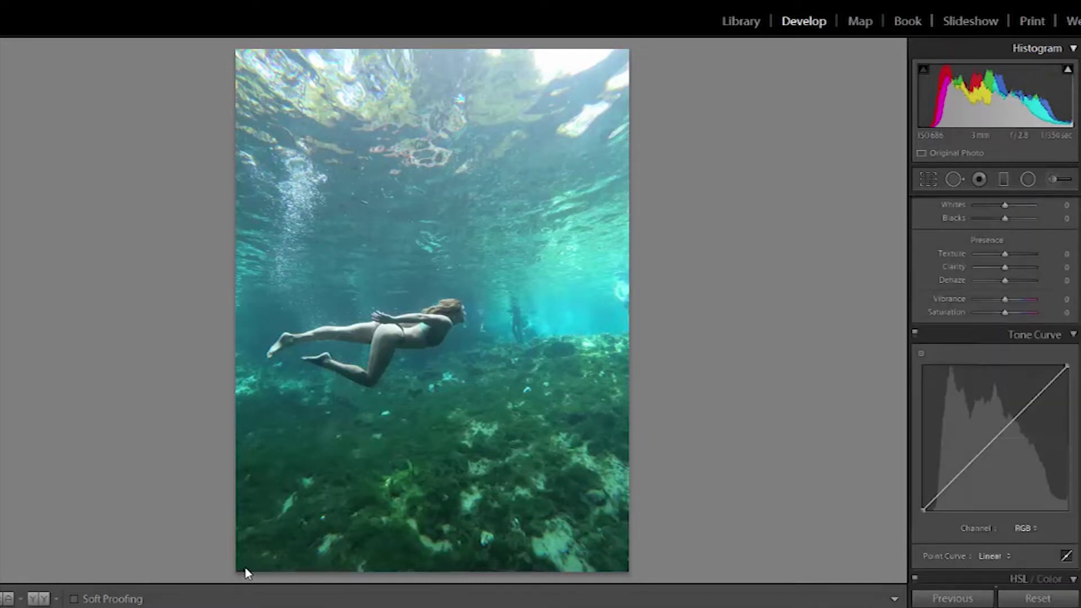
click(959, 474)
click(996, 437)
drag(995, 437, 994, 442)
click(1028, 405)
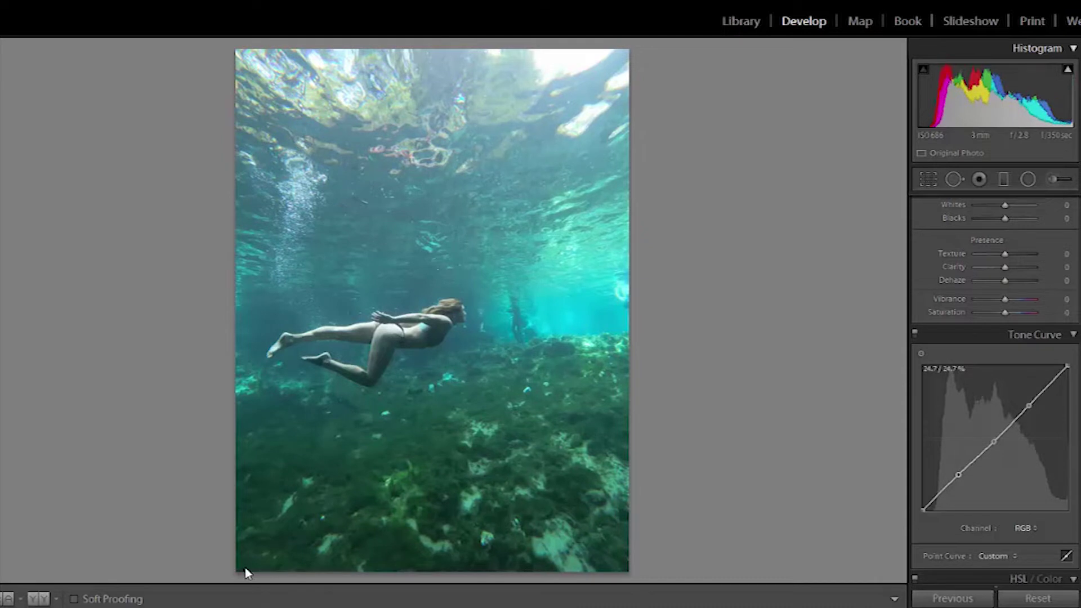
Lower the shadow point of the RGB tone curve to about 22% input and 19% output.
drag(958, 474, 954, 479)
key(Down)
key(Down)
key(Down)
key(Down)
key(Down)
key(Down)
key(Down)
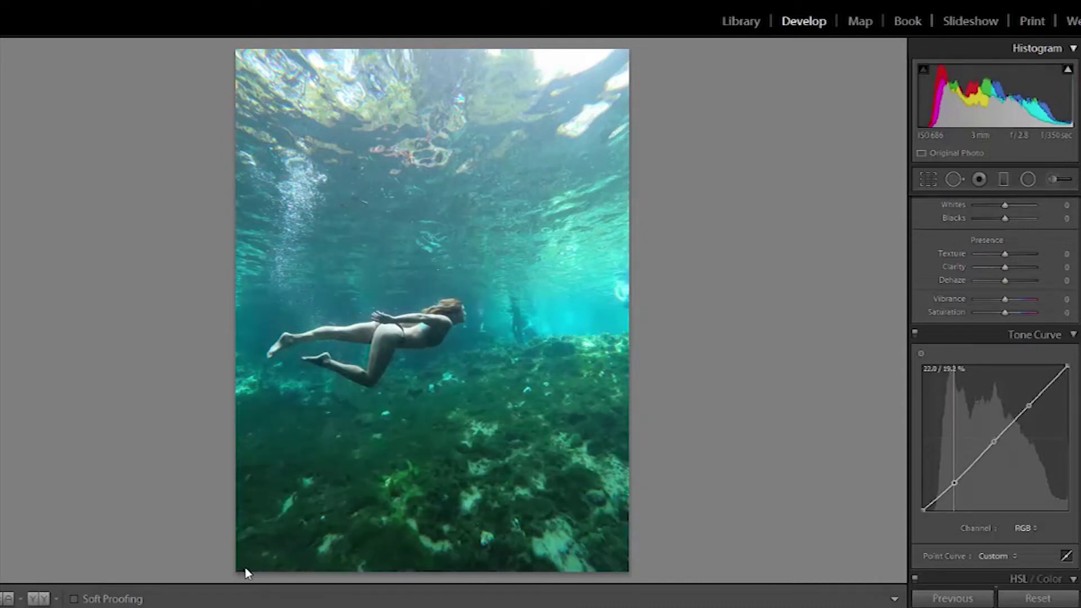
key(Down)
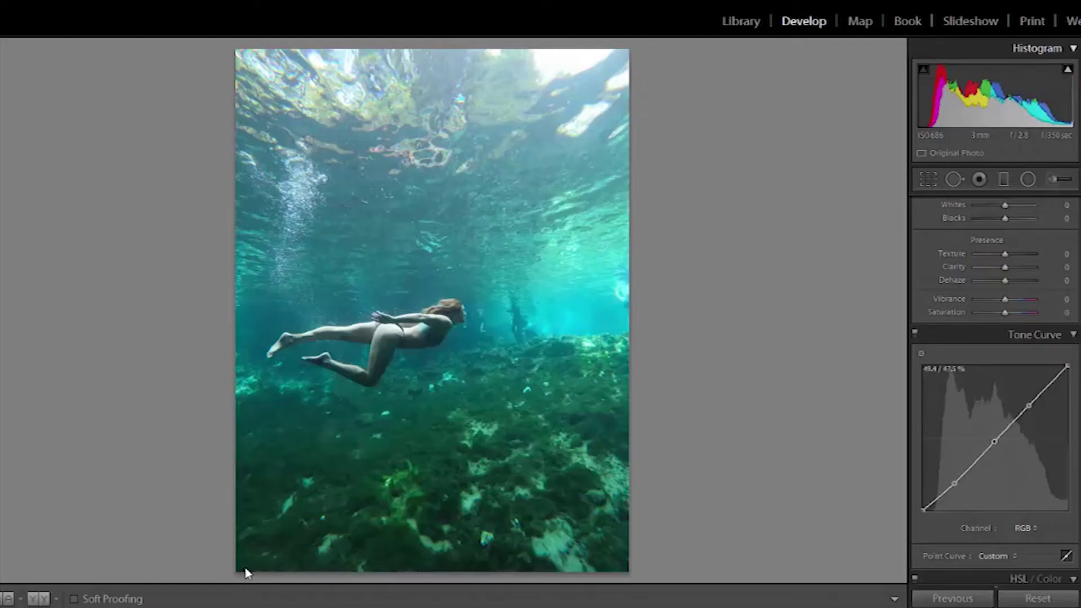
Raise the midtone point of the RGB tone curve slightly above the diagonal.
key(Up)
key(Up)
key(Up)
key(Up)
key(Up)
key(Up)
key(Up)
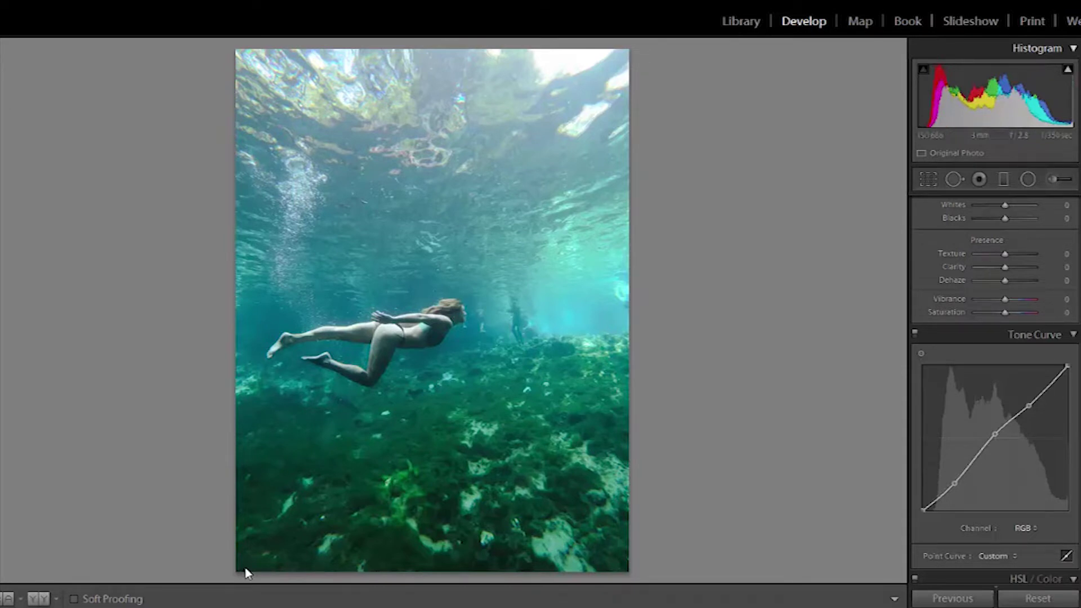
Raise the highlight point of the RGB tone curve and compare the photo before and after.
drag(1028, 406, 1032, 391)
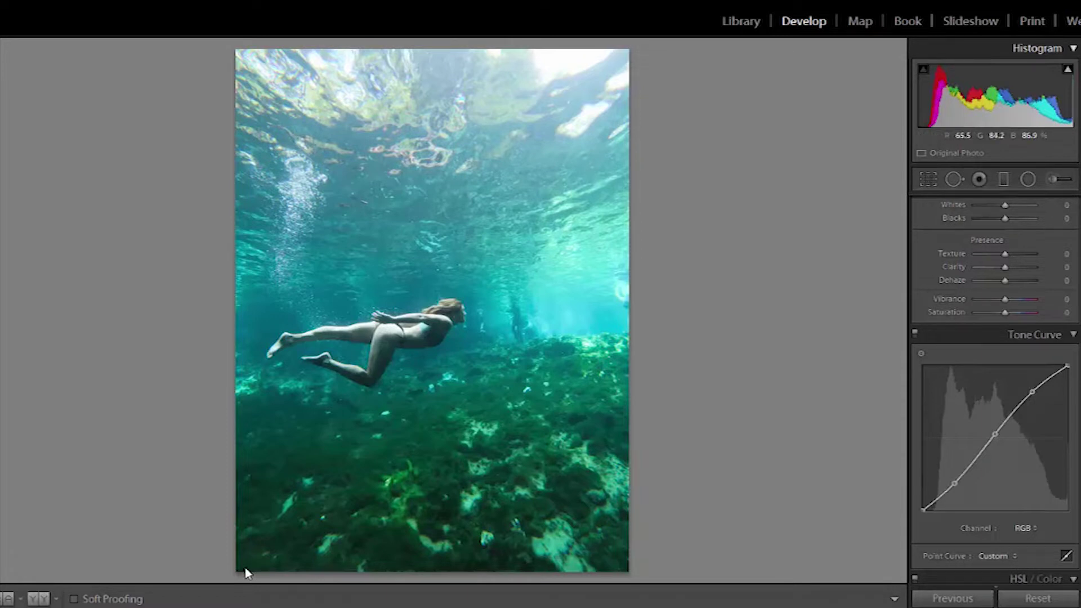
key(y)
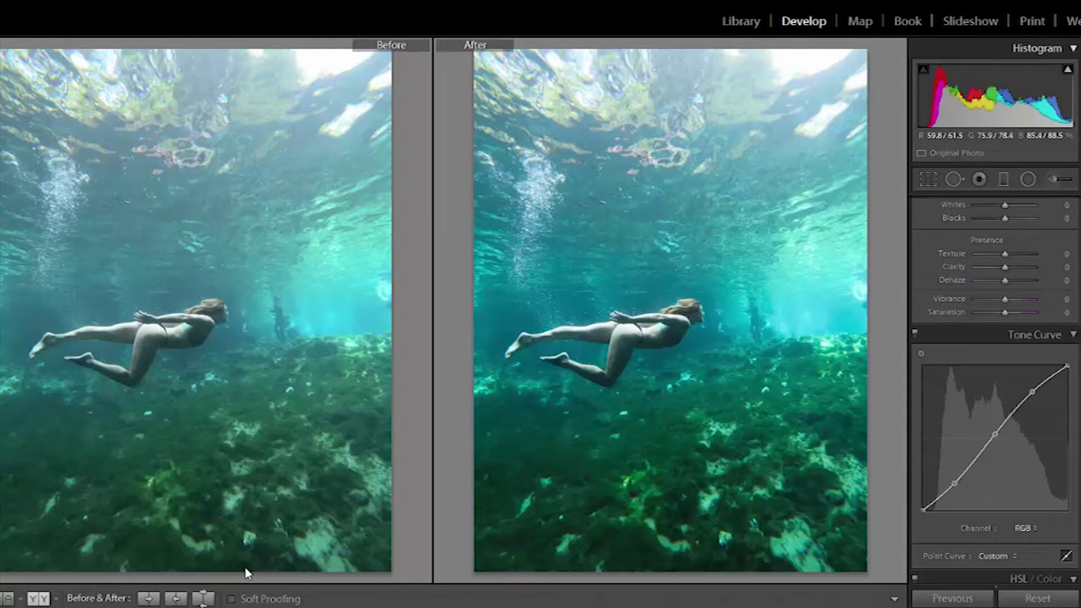
key(y)
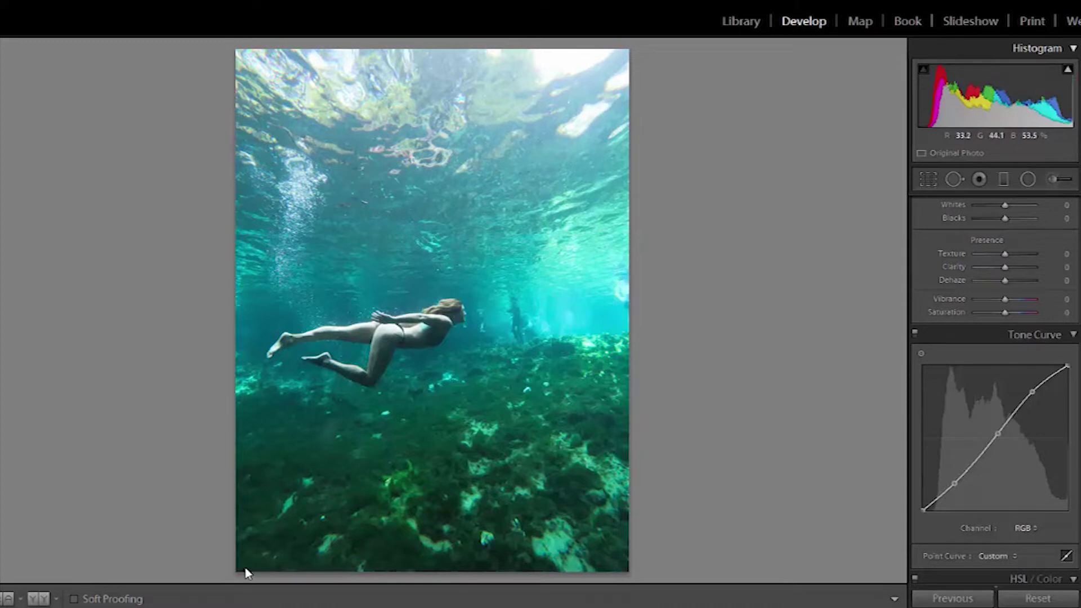
Lower the photo's Whites to −15.
scroll(994, 360, up, 4)
key(period)
key(period)
key(period)
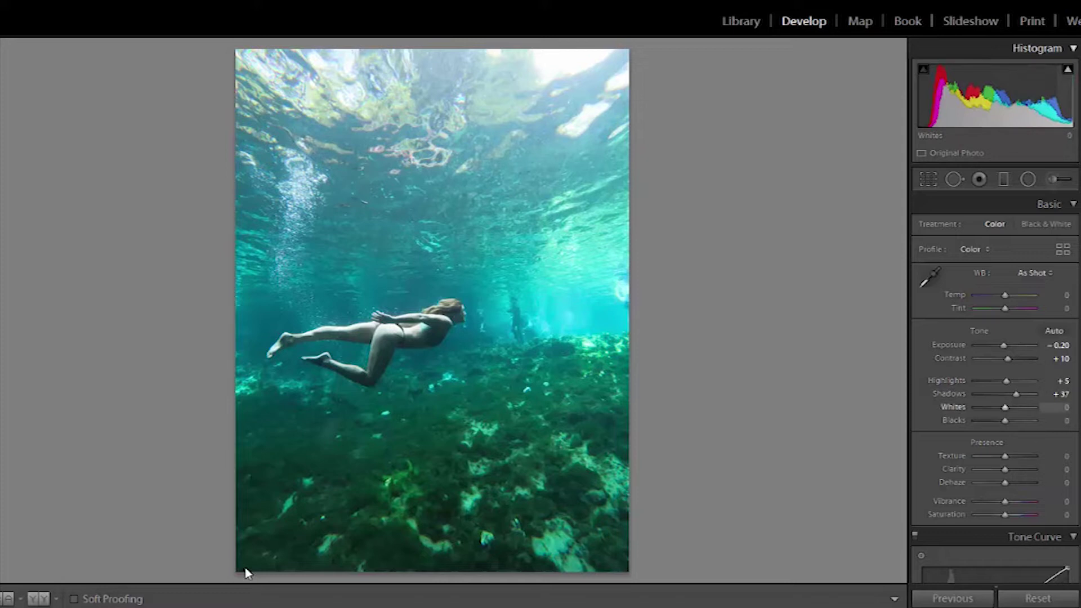
key(minus)
key(minus)
key(minus)
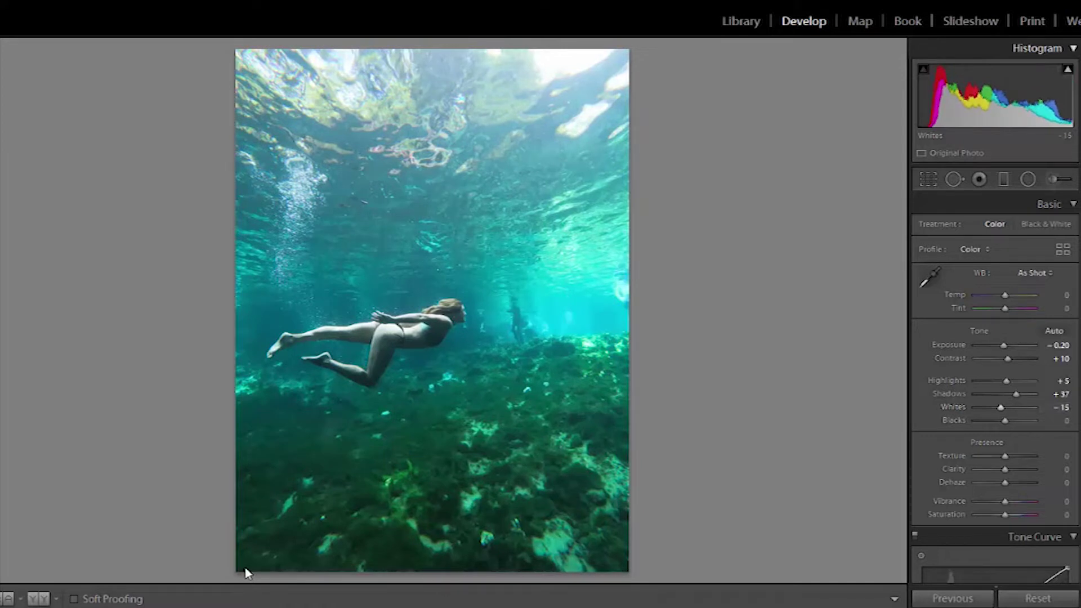
Lower the Green saturation in the HSL adjustments to −42.
key(ctrl+2)
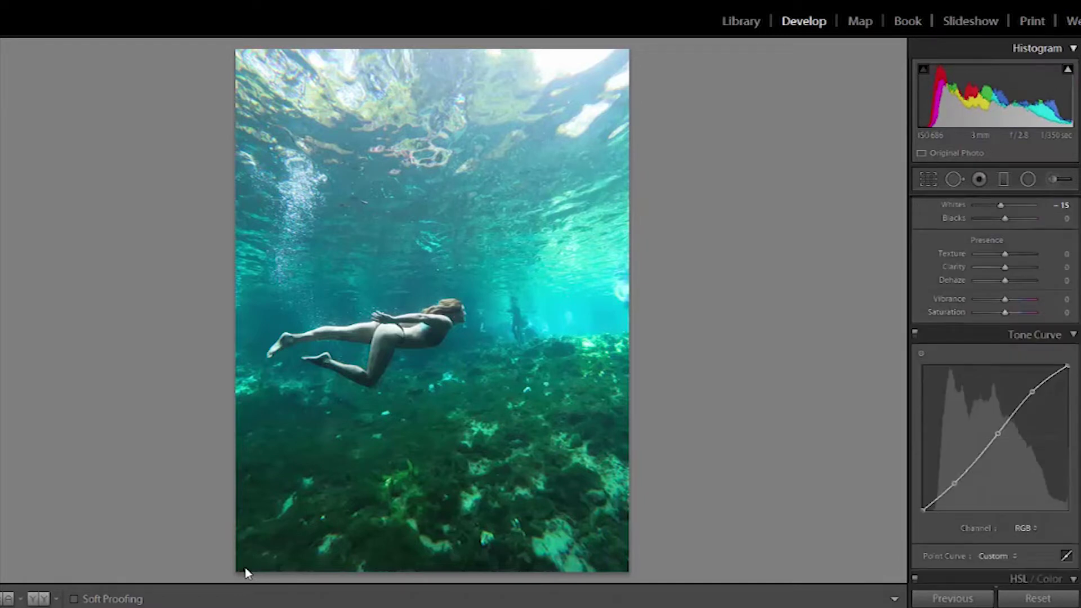
key(ctrl+1)
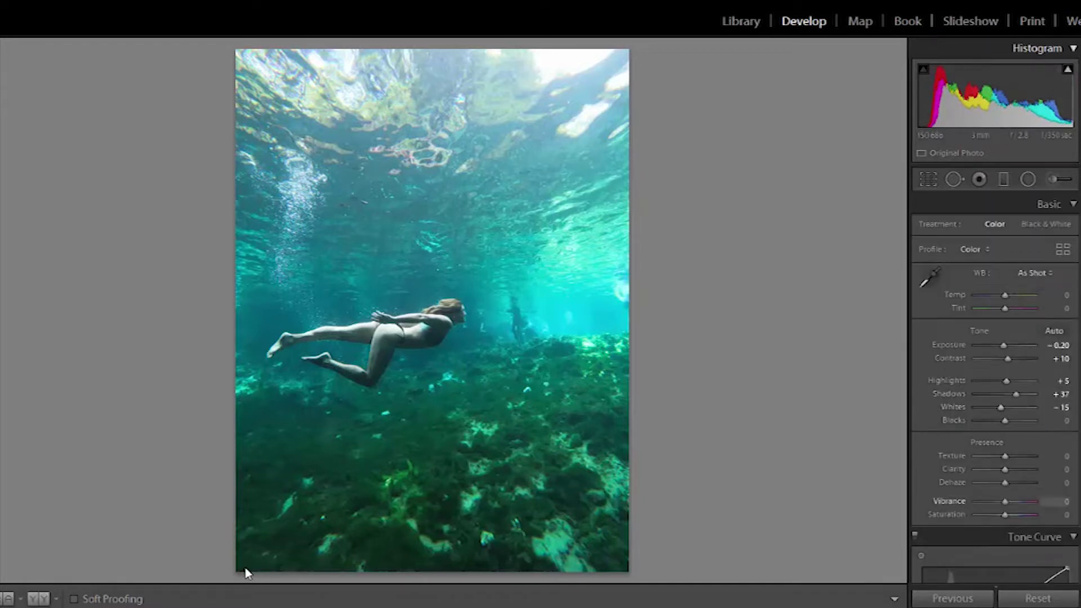
key(ctrl+3)
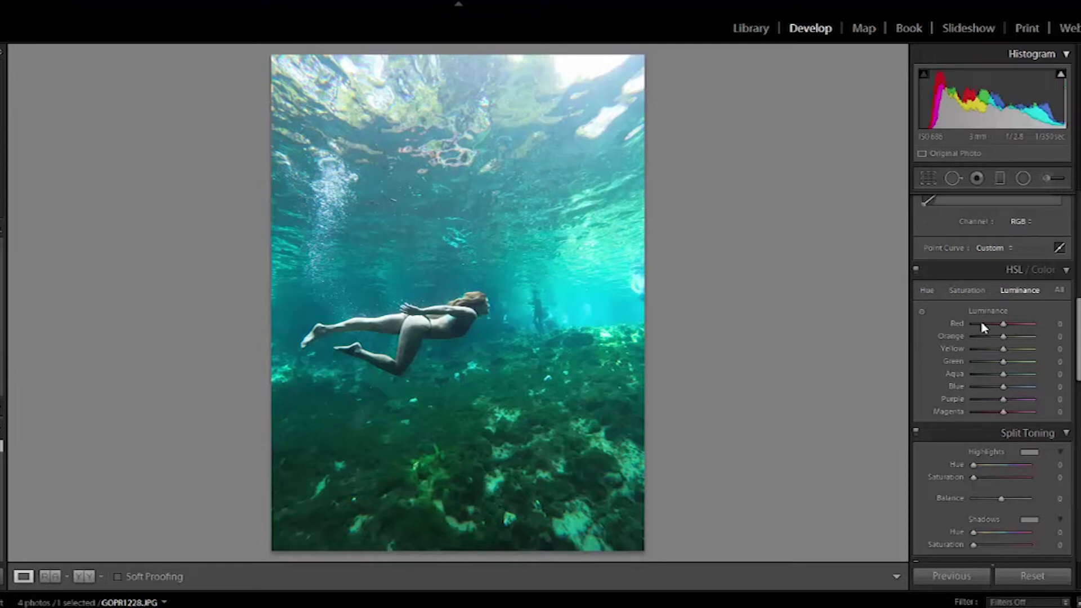
click(967, 291)
key(Down)
key(Down)
key(Down)
key(Down)
key(Down)
key(Down)
key(Down)
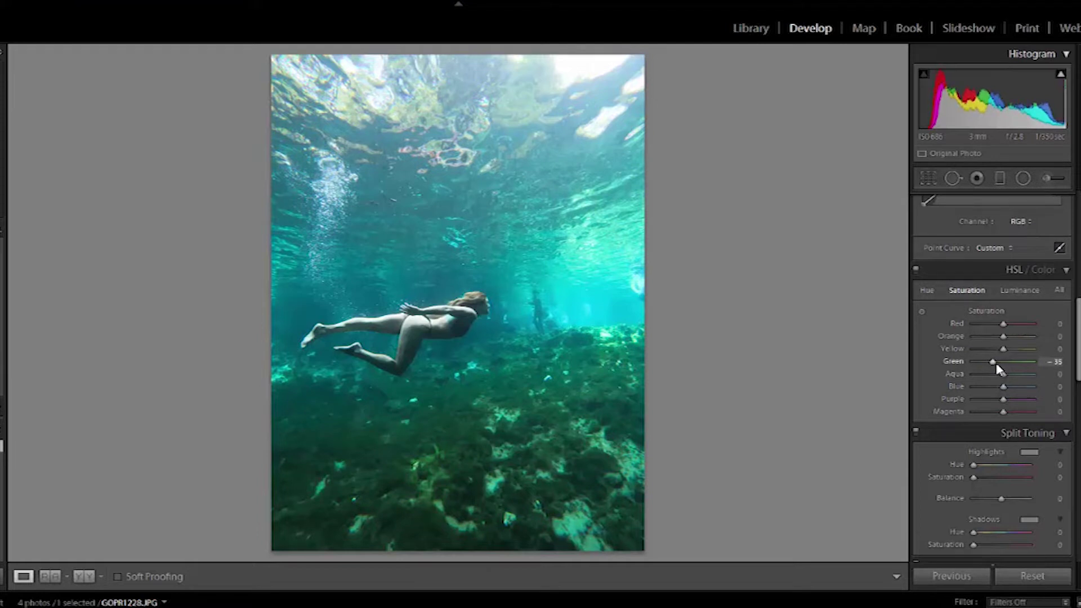
drag(996, 369, 989, 363)
Lower the Aqua saturation in the HSL adjustments to −10.
key(Up)
key(Down)
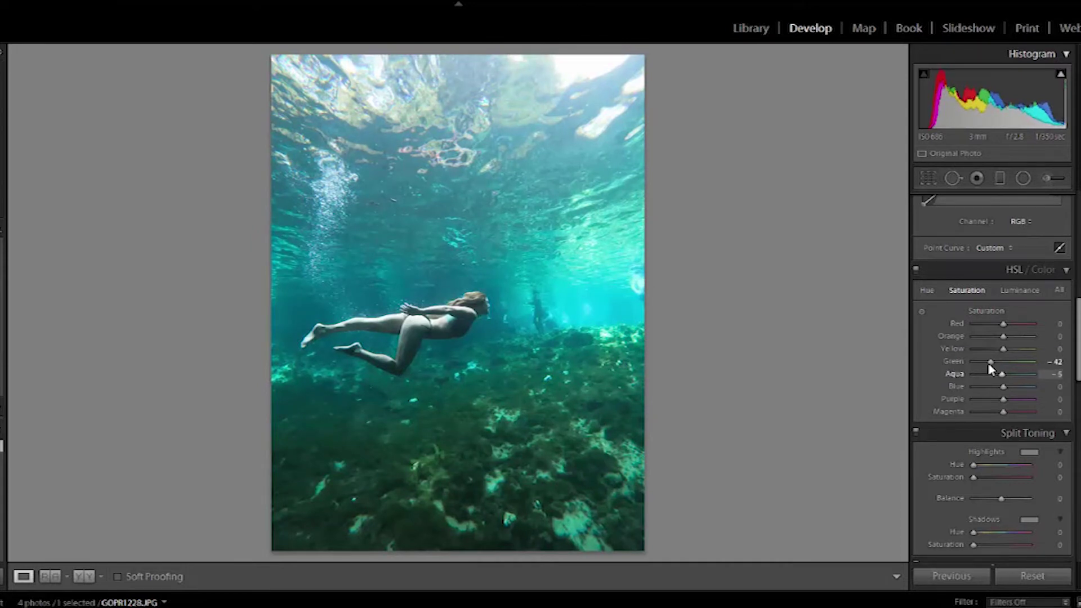
key(Down)
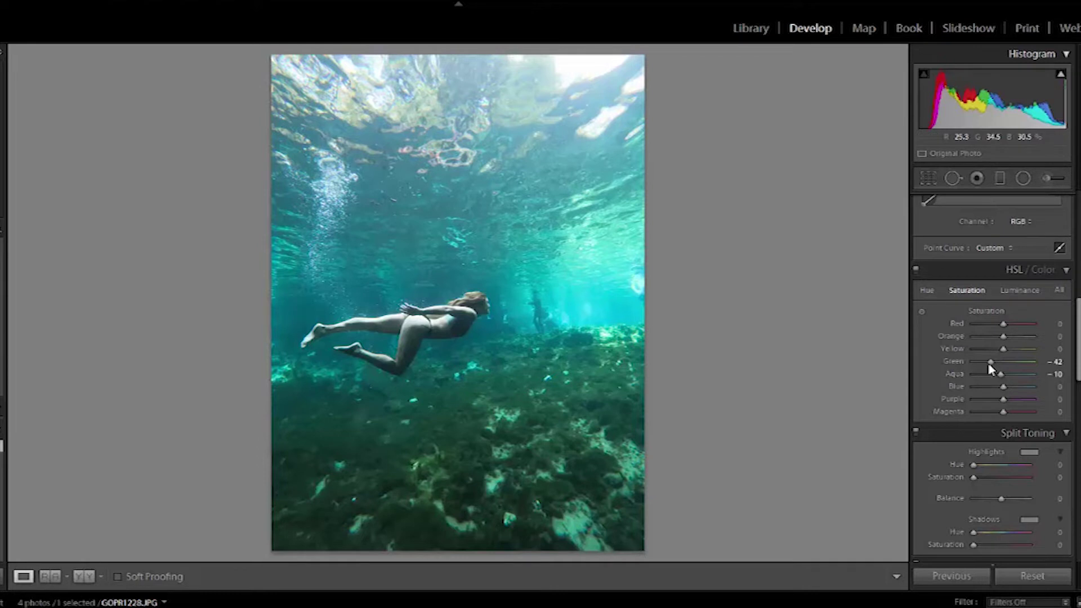
Raise the Aqua luminance in the HSL adjustments to +25.
key(ctrl+alt+4)
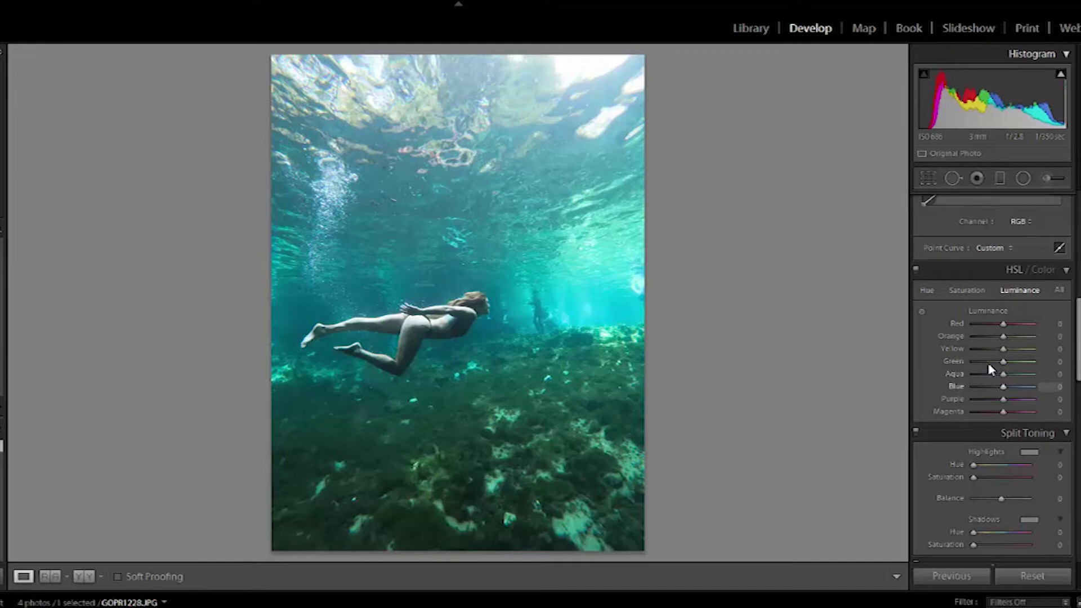
key(shift+Up)
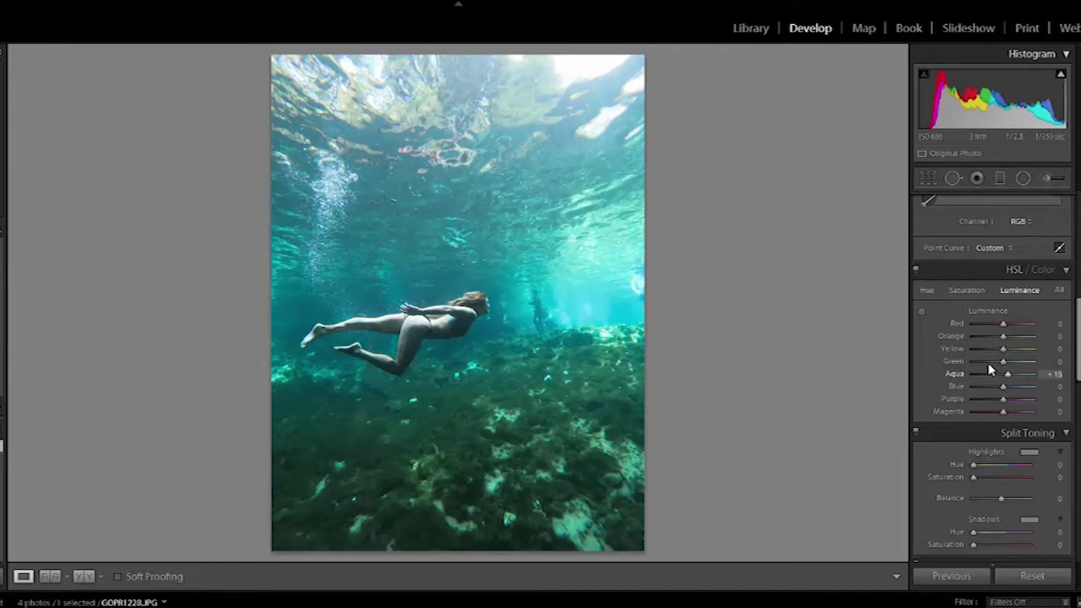
key(Up)
key(Up)
key(Down)
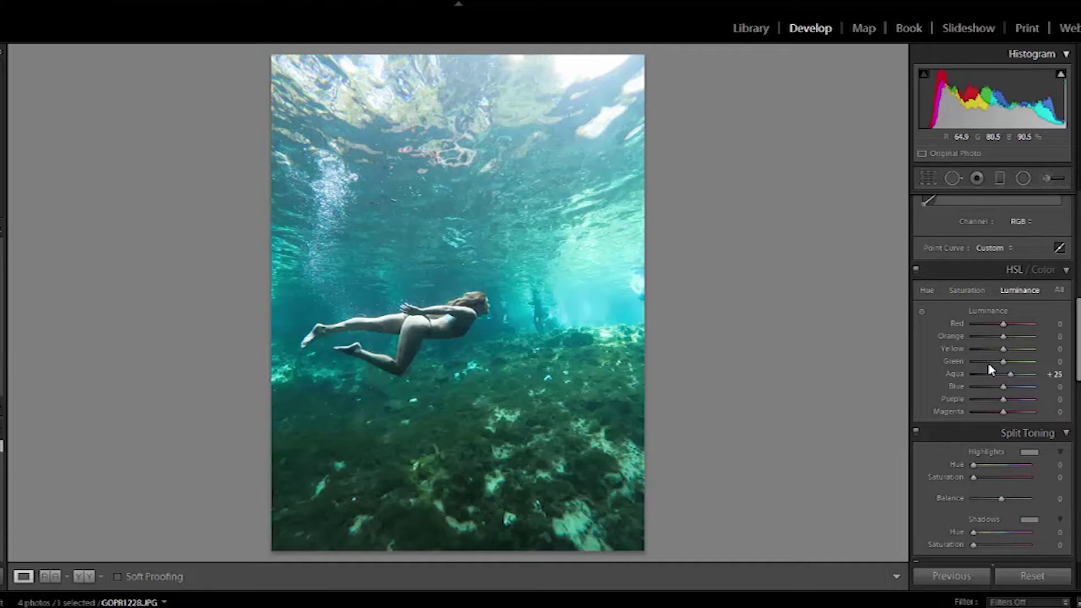
Raise the Blue luminance in the HSL adjustments to +35.
drag(1003, 386, 1003, 387)
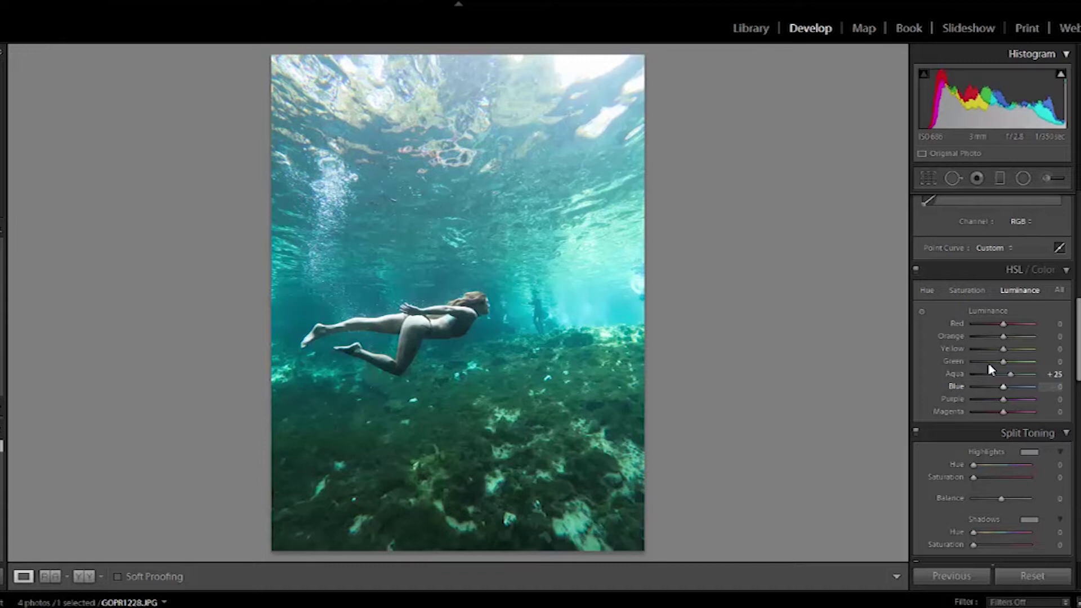
drag(1003, 387, 1011, 386)
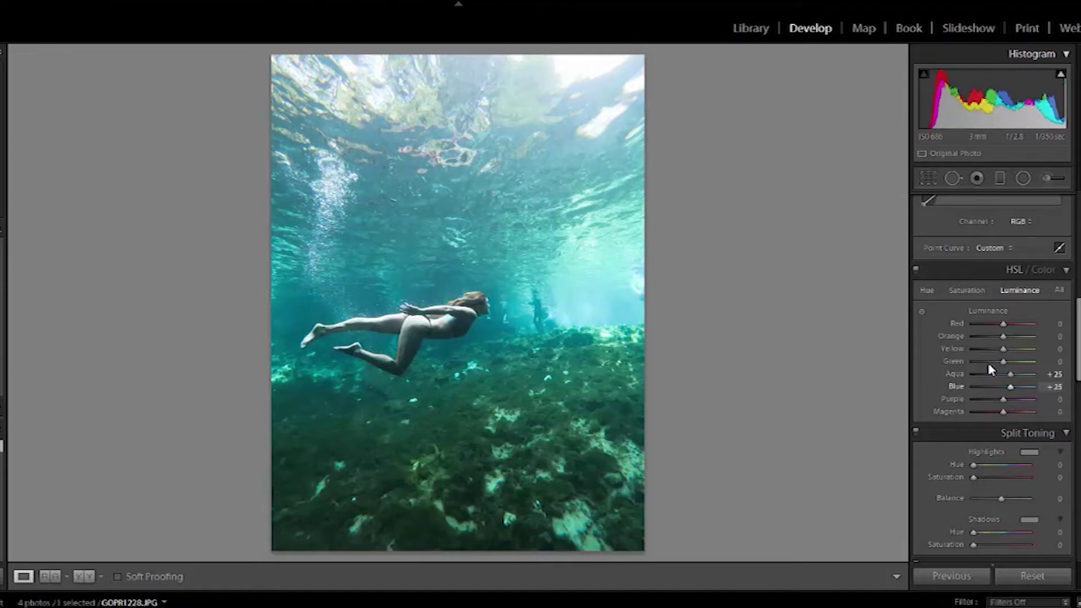
drag(1010, 387, 1013, 387)
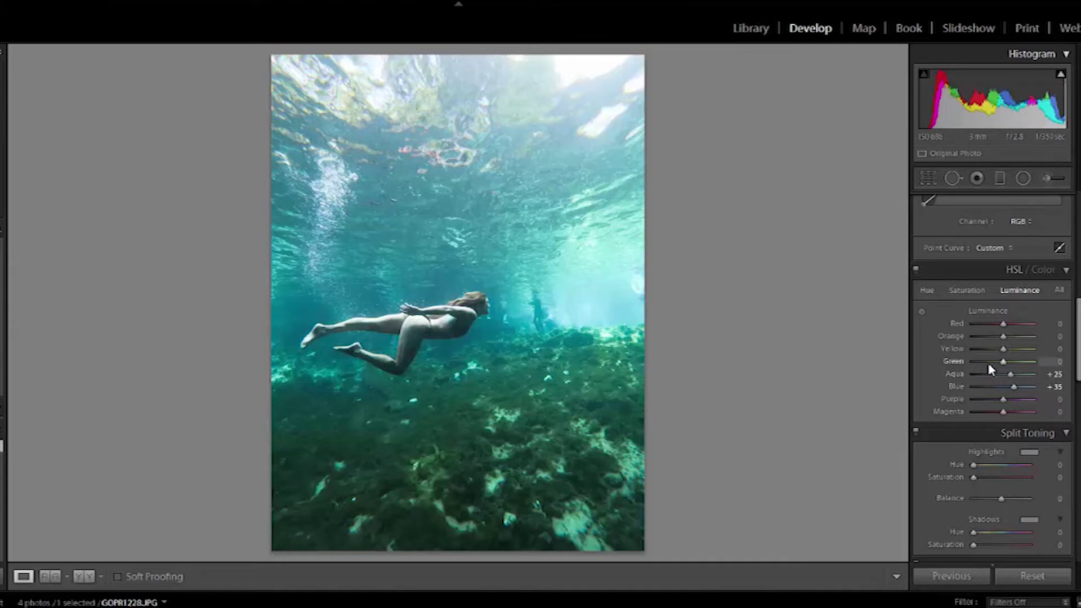
Lower the Green luminance in the HSL adjustments to about −40.
key(Down)
key(Down)
key(Down)
key(Down)
key(Down)
key(Down)
key(Down)
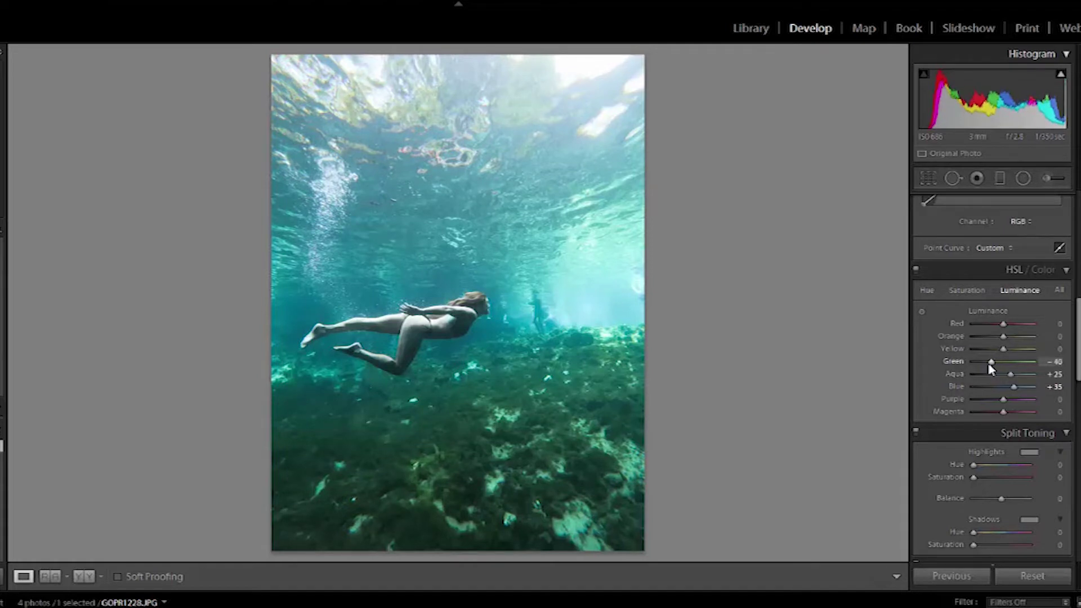
key(Down)
Tint the split-toning highlights with hue 177 and saturation 6.
scroll(990, 368, down, 3)
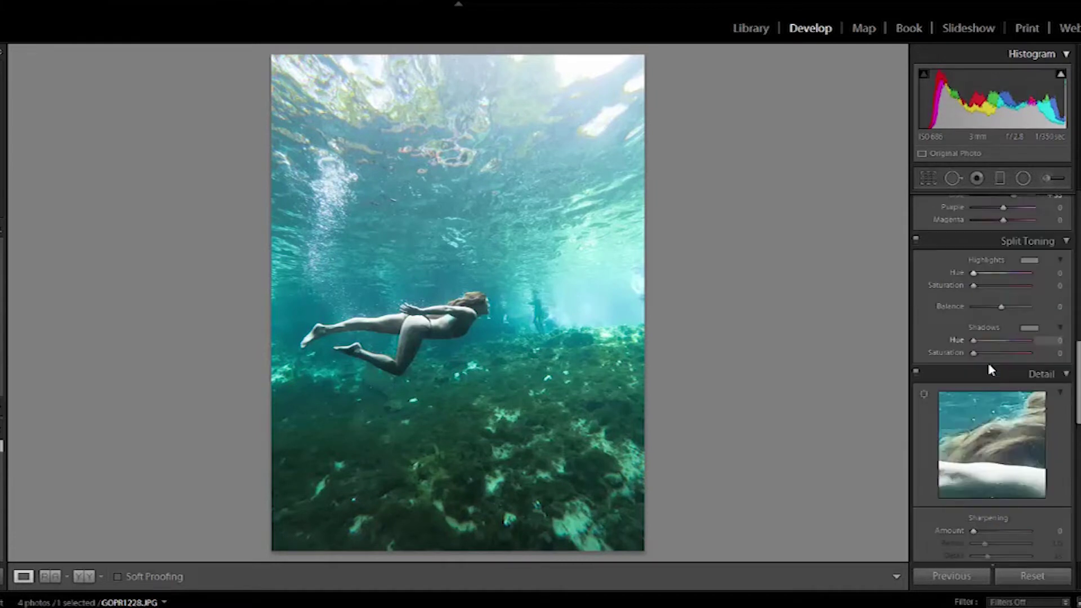
click(1029, 260)
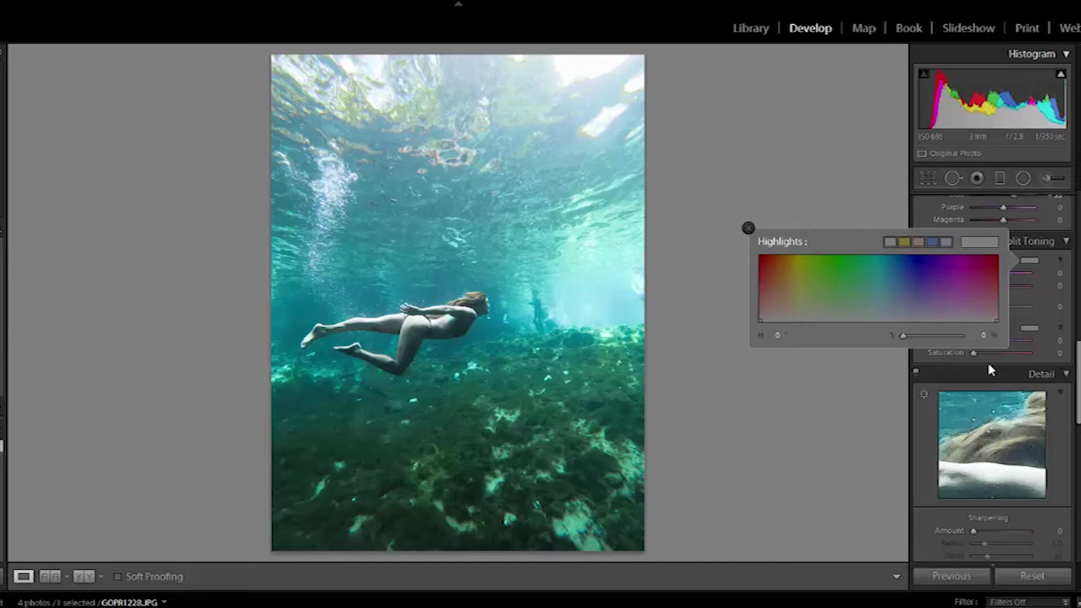
drag(760, 321, 876, 313)
text(77)
key(Return)
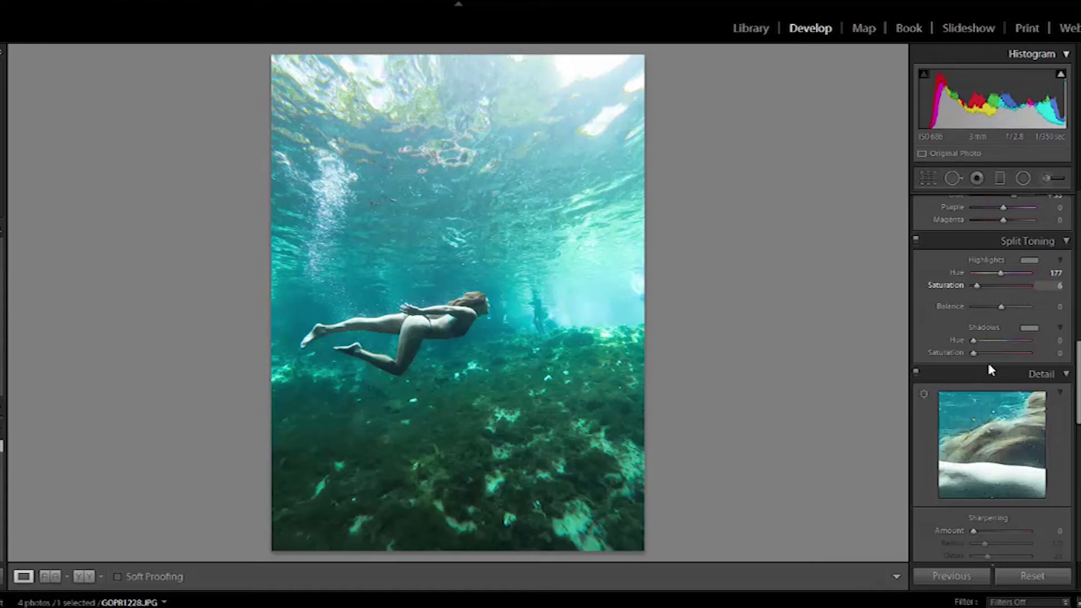
Tint the split-toning shadows with hue 159 and saturation 2, and compare the photo before and after.
key(Return)
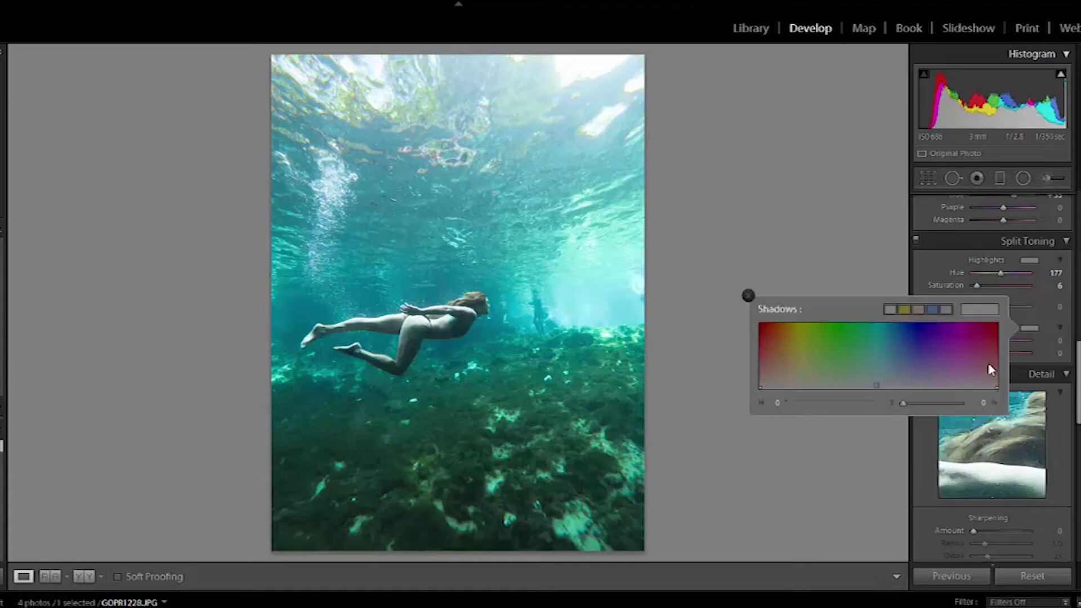
drag(763, 387, 827, 385)
drag(831, 385, 862, 381)
scroll(991, 370, down, 3)
scroll(990, 370, down, 2)
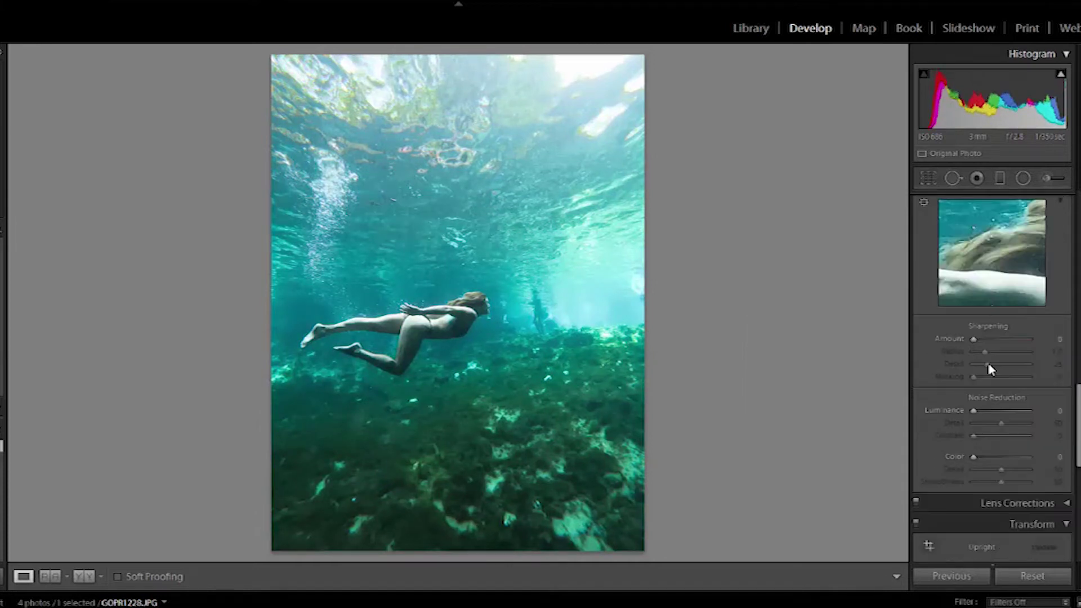
scroll(990, 370, up, 2)
key(y)
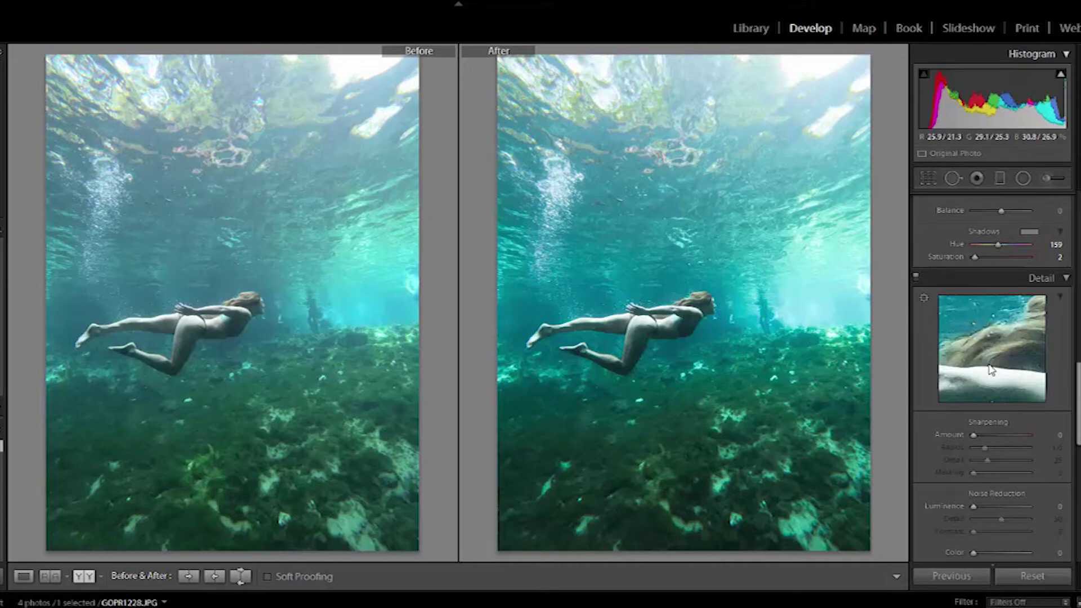
Crop the photo to the 4 x 5 / 8 x 10 aspect ratio and apply the crop.
key(r)
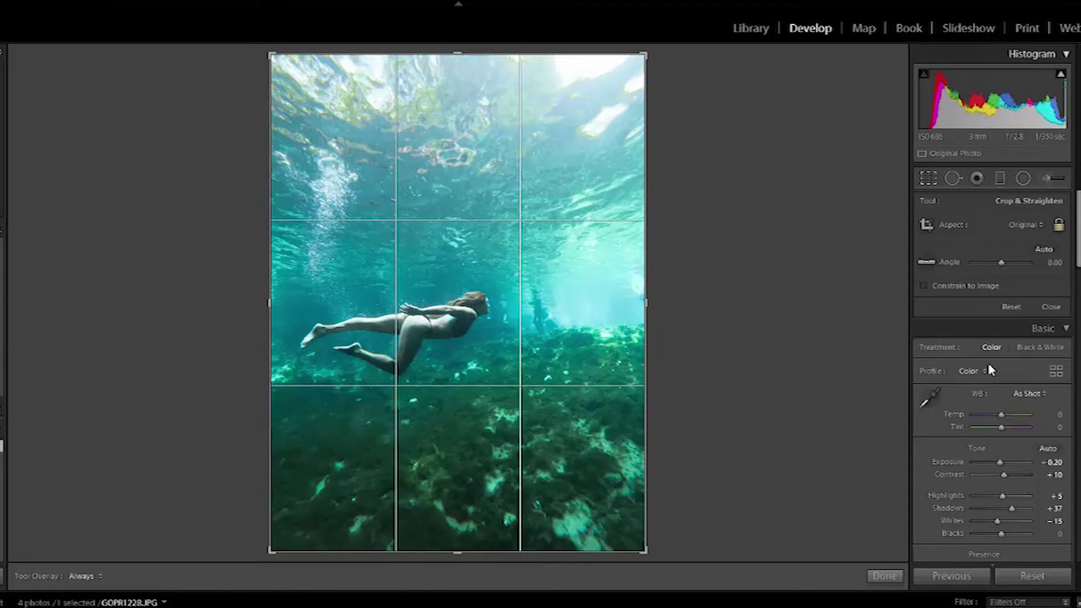
key(shift+a)
key(Down)
key(Down)
key(Down)
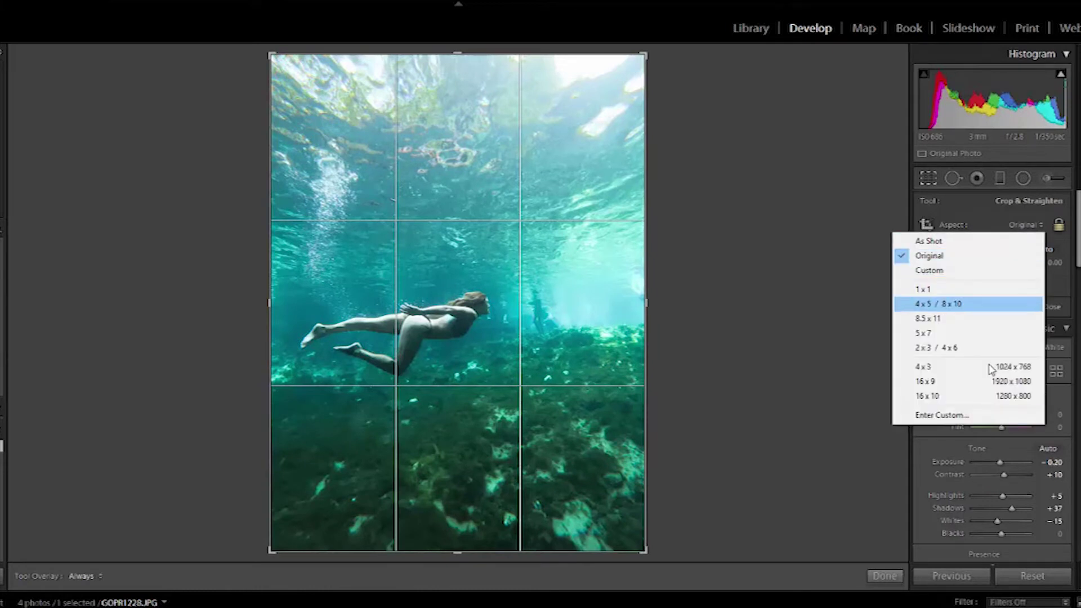
key(Up)
key(Down)
key(Return)
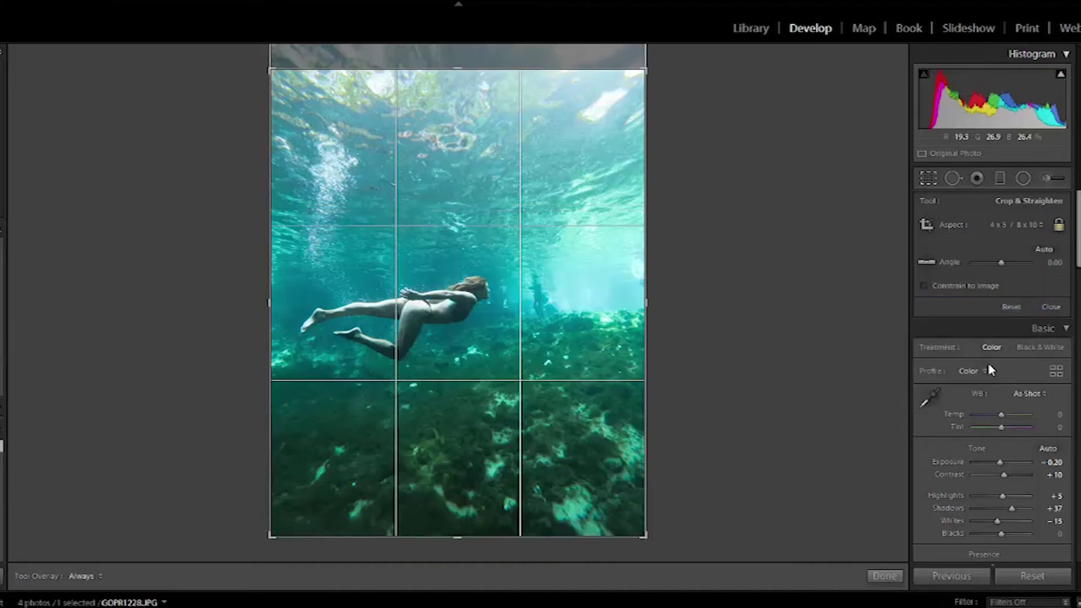
key(Return)
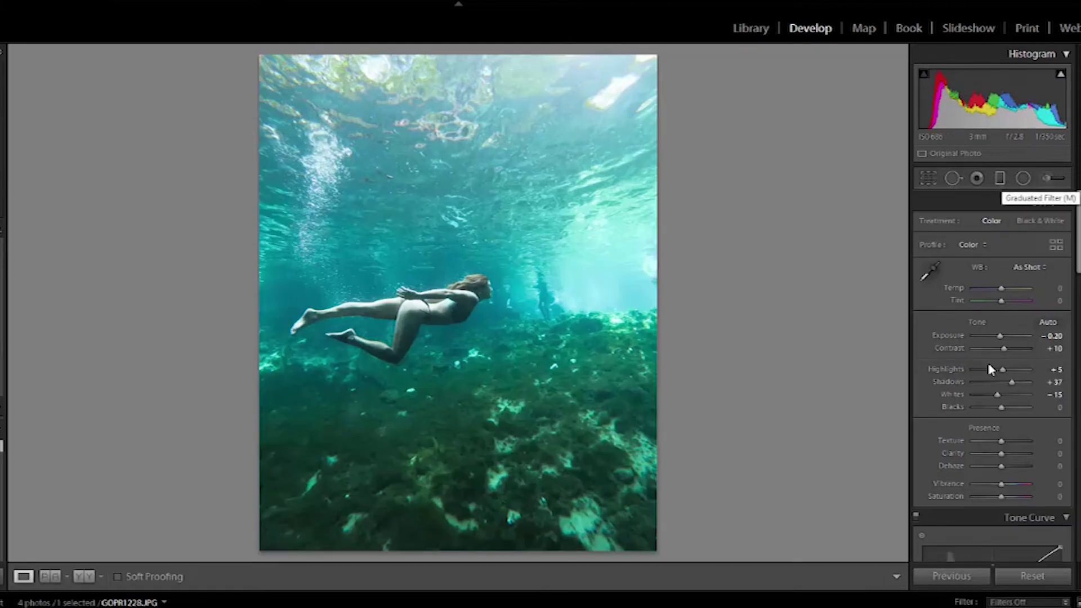
Draw a graduated filter from the photo's bottom edge up over the seabed and set its exposure to −0.49.
key(m)
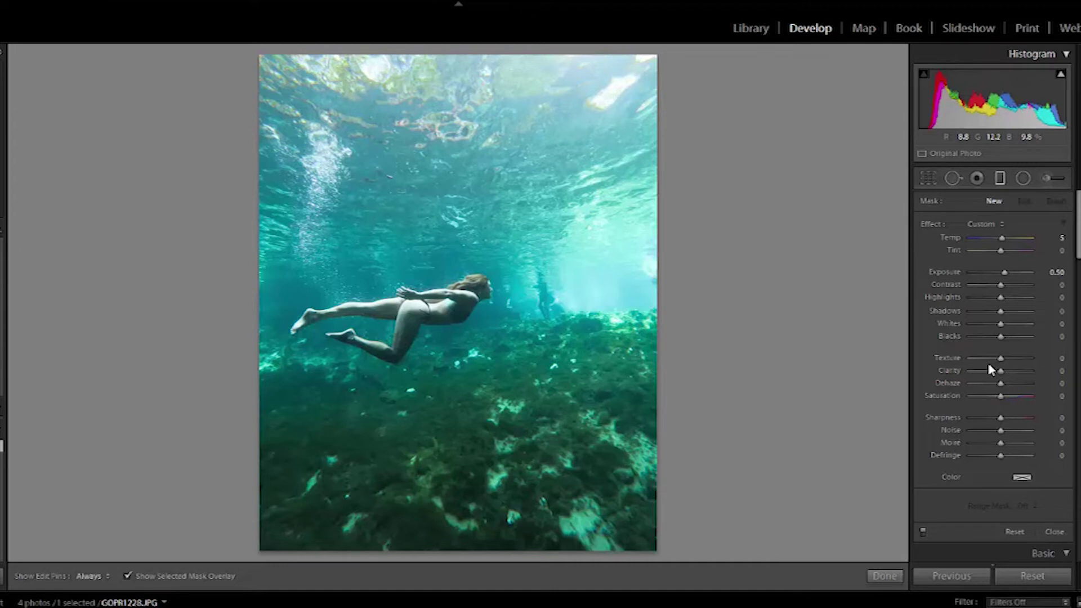
mouse_move(442, 548)
mouse_down()
mouse_move(441, 379)
mouse_move(443, 408)
mouse_up()
key(o)
key(minus)
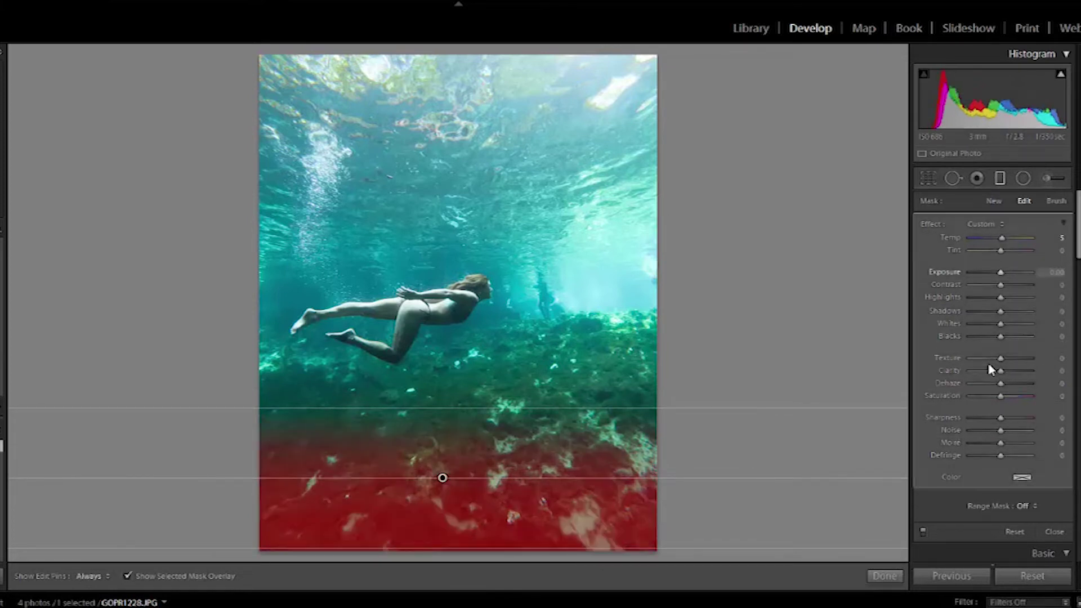
key(minus)
key(minus)
key(minus)
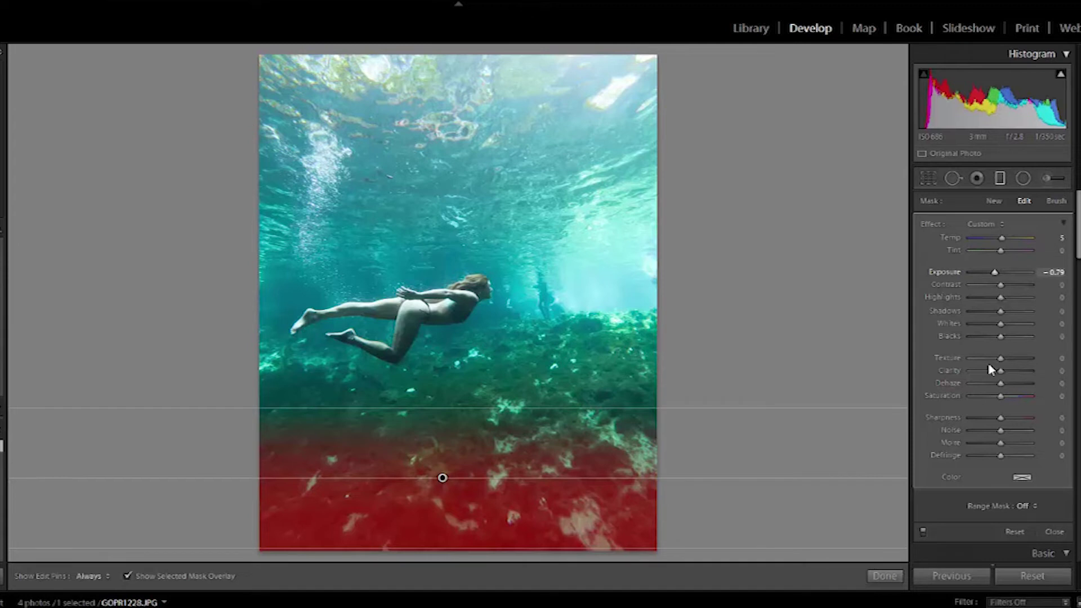
key(equal)
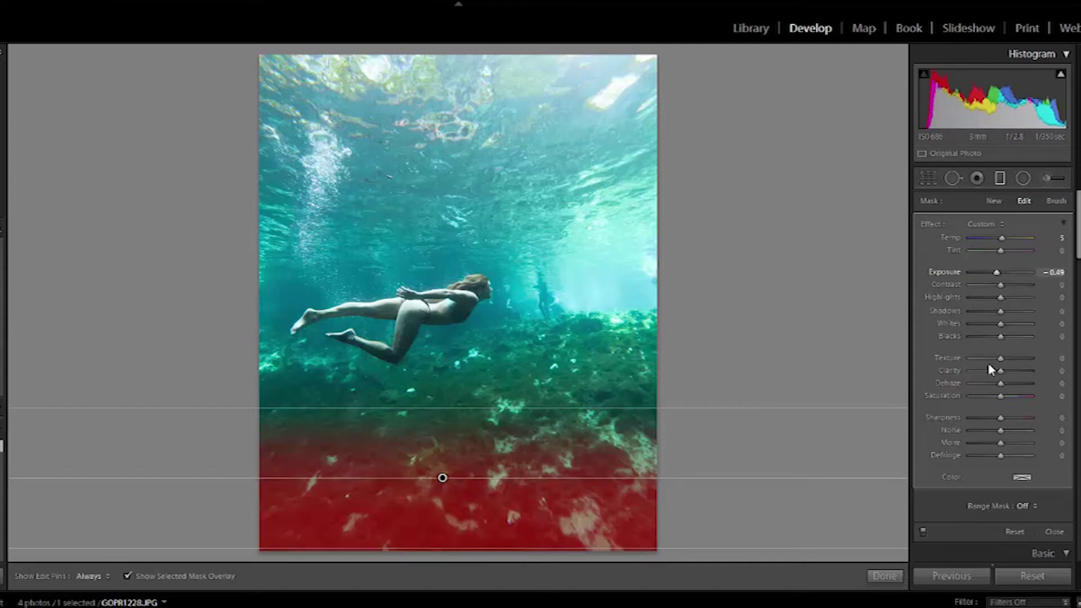
key(m)
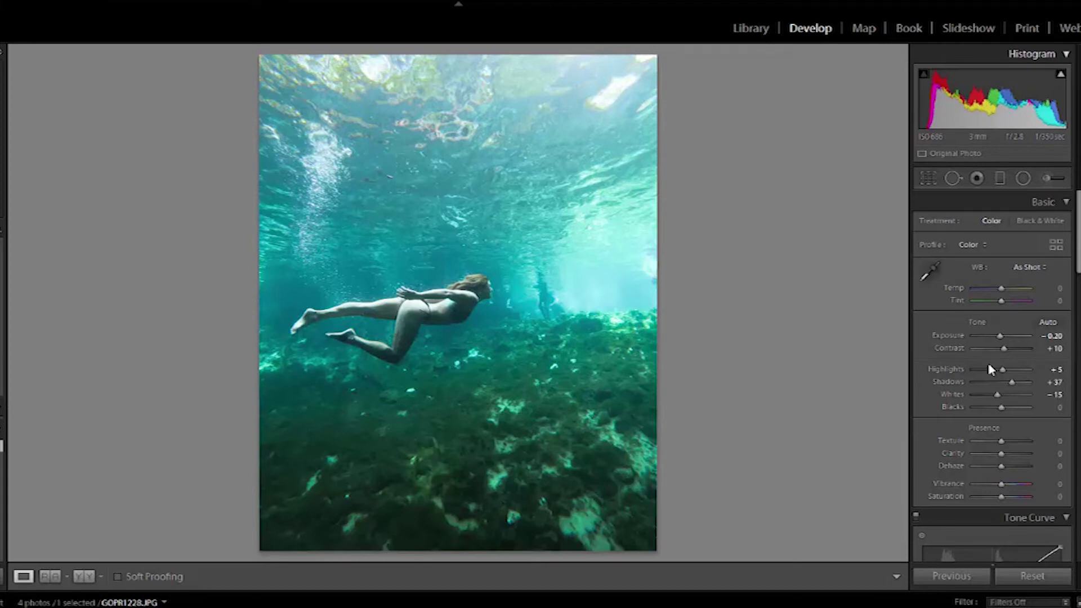
Compare the photo before and after, and lower the seabed graduated filter's exposure to −0.79.
key(y)
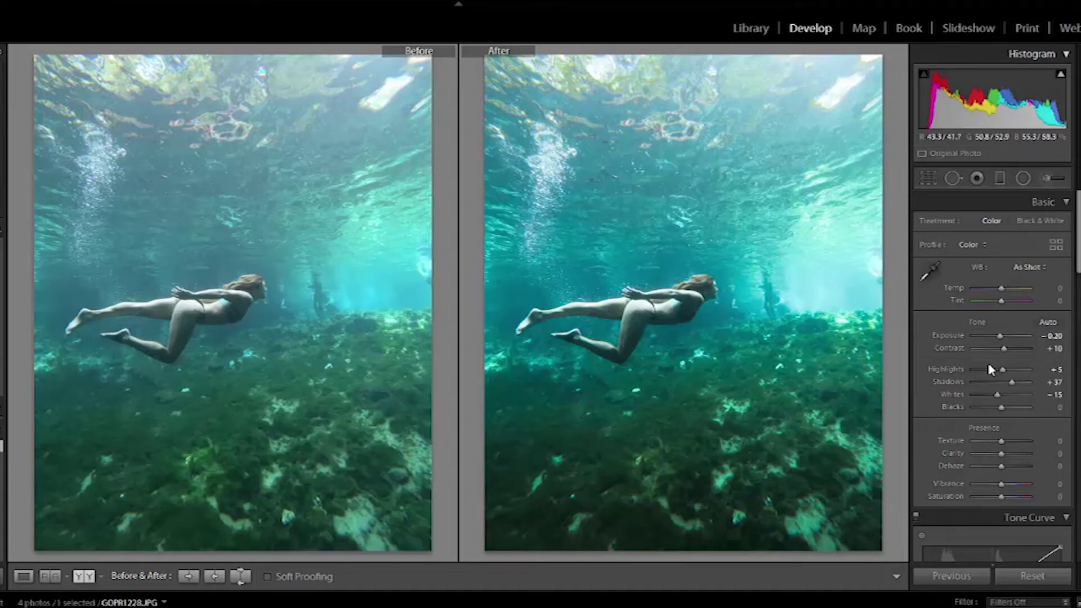
key(m)
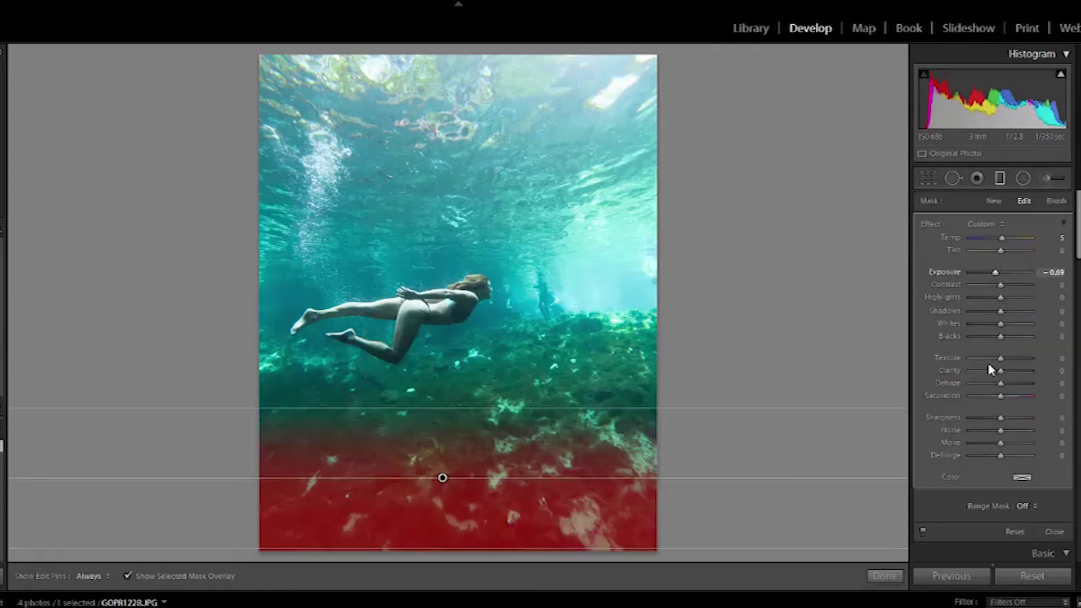
key(Down)
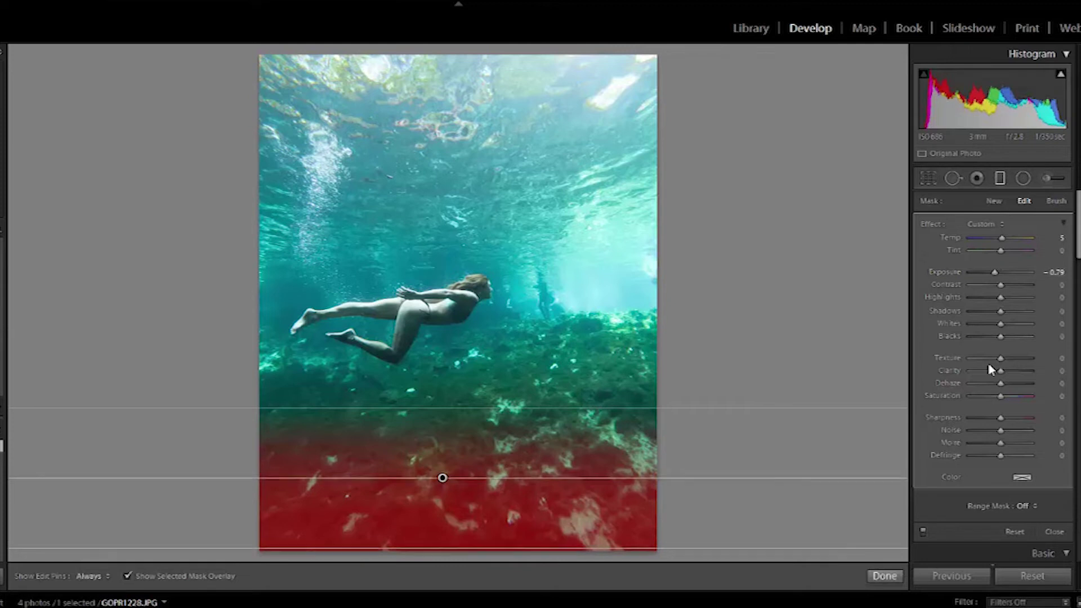
key(t)
key(m)
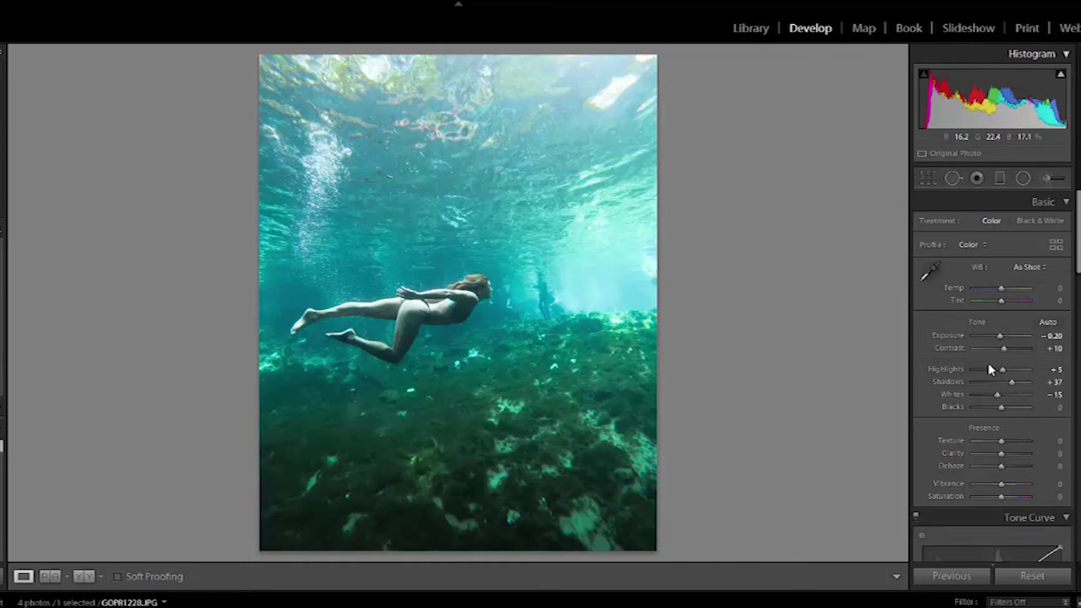
Compare the before and after versions side by side and review the HSL, split-toning and detail settings.
key(shift+y)
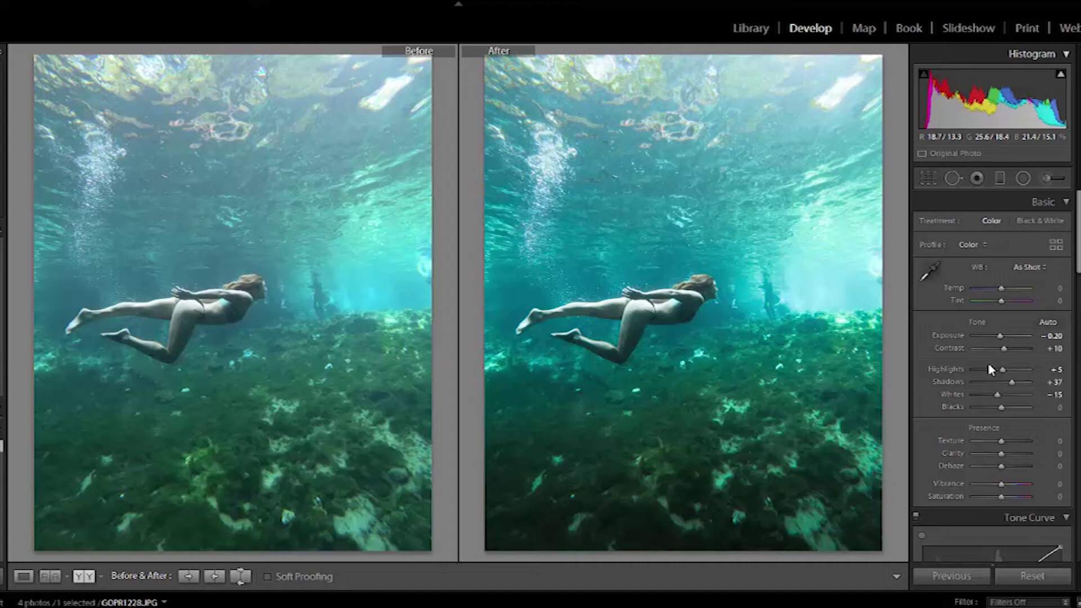
scroll(990, 369, down, 10)
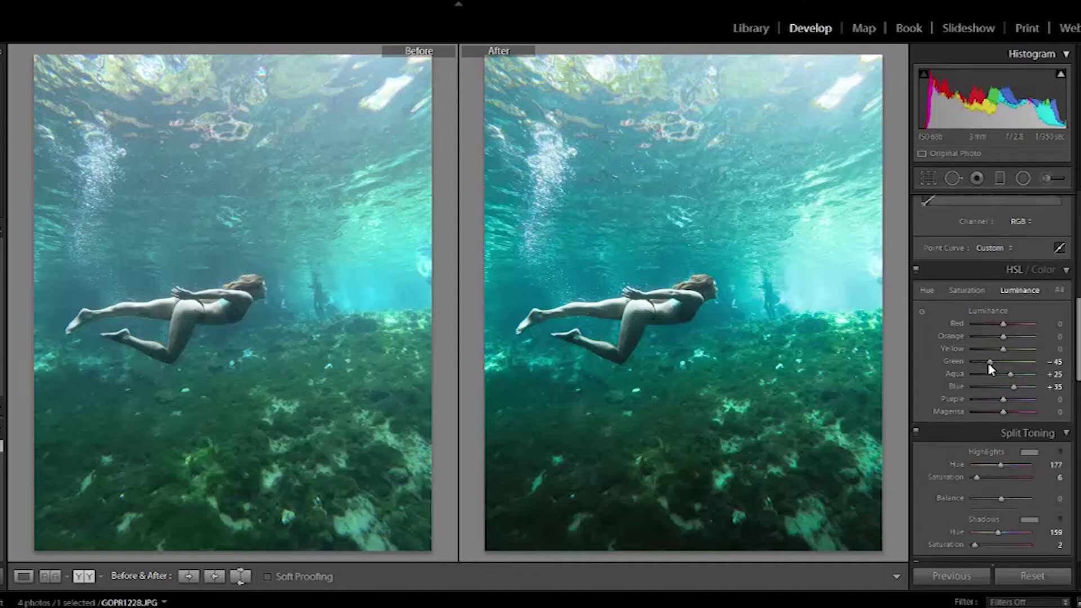
scroll(990, 369, up, 3)
scroll(990, 370, down, 15)
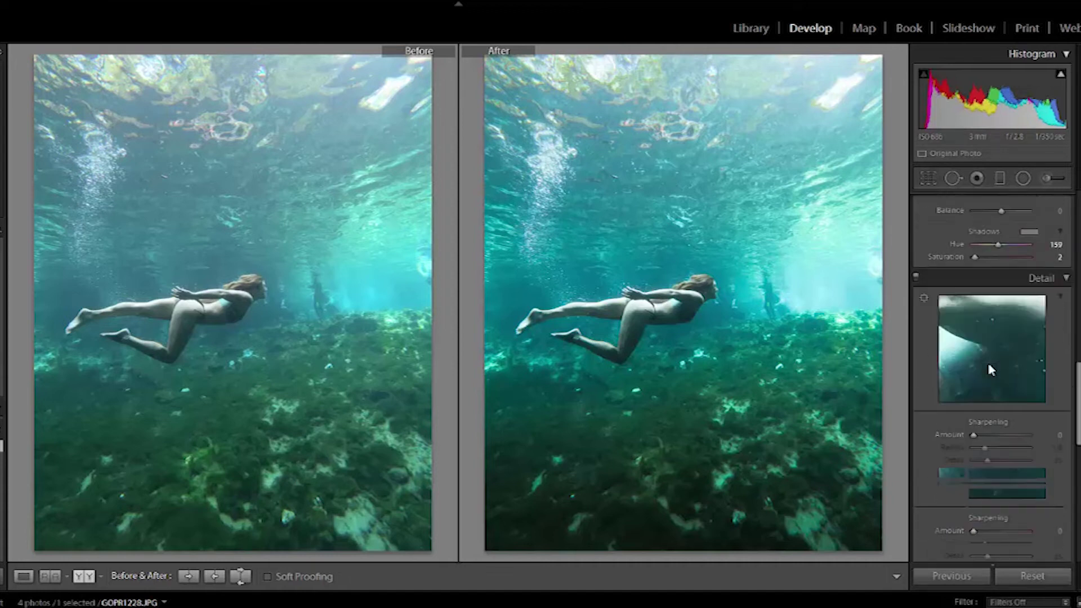
scroll(991, 369, up, 2)
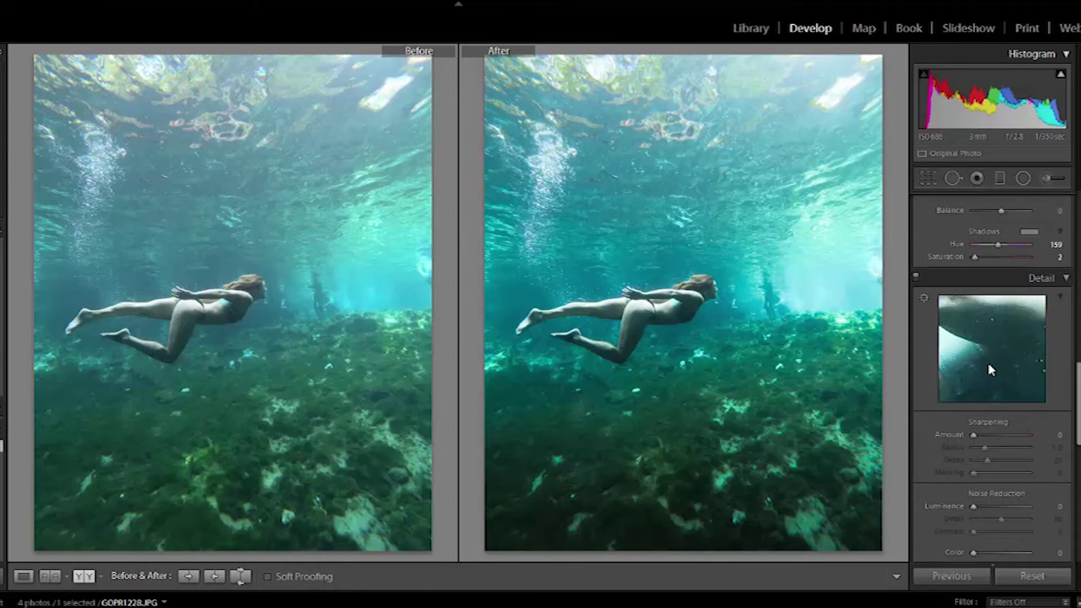
click(990, 370)
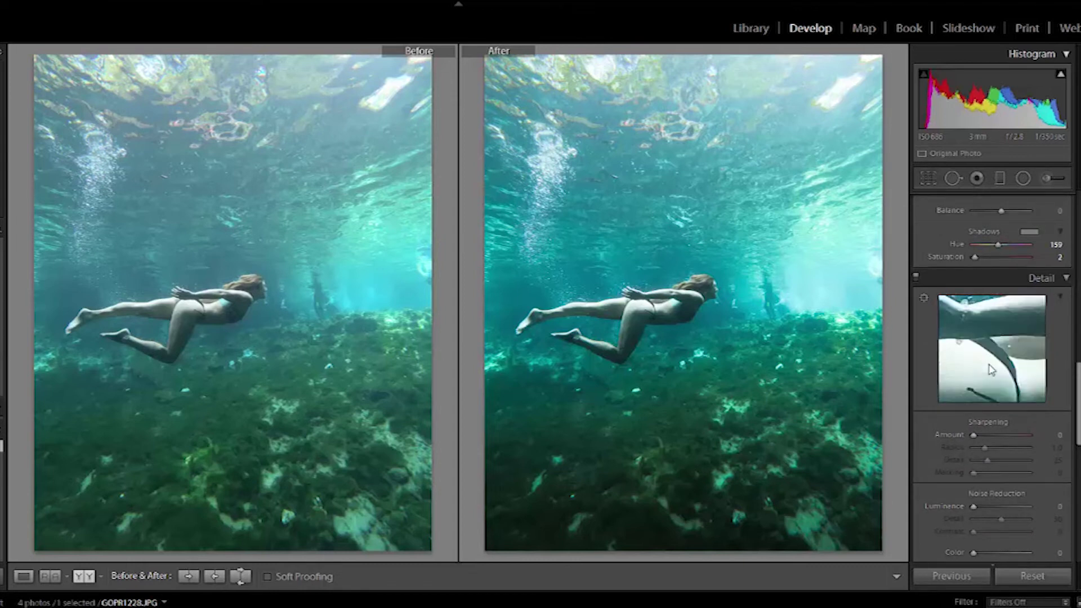
scroll(990, 370, up, 10)
scroll(990, 370, down, 10)
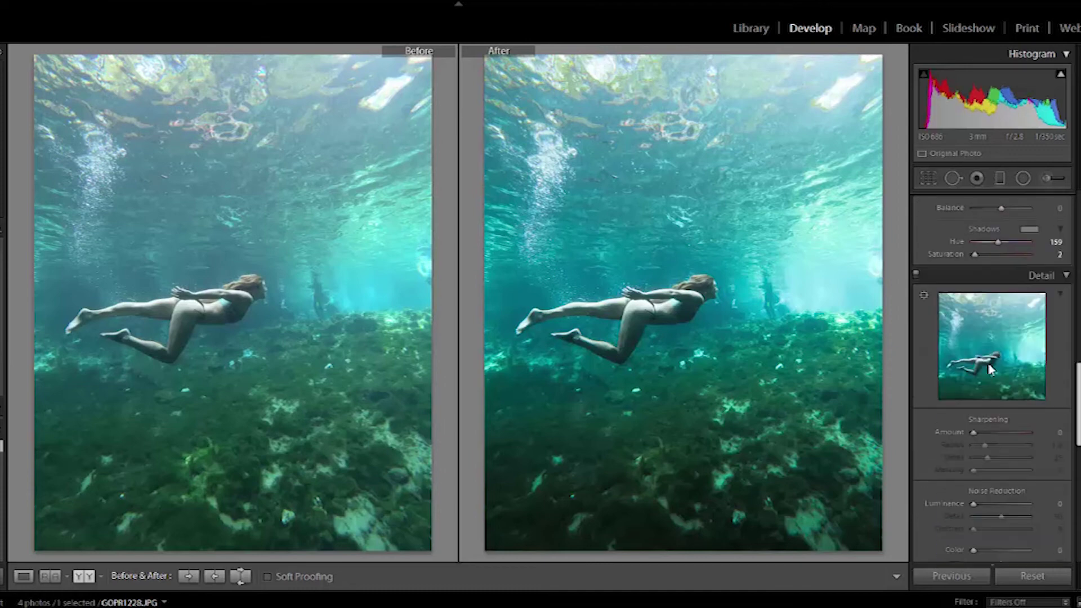
scroll(991, 370, down, 2)
key(y)
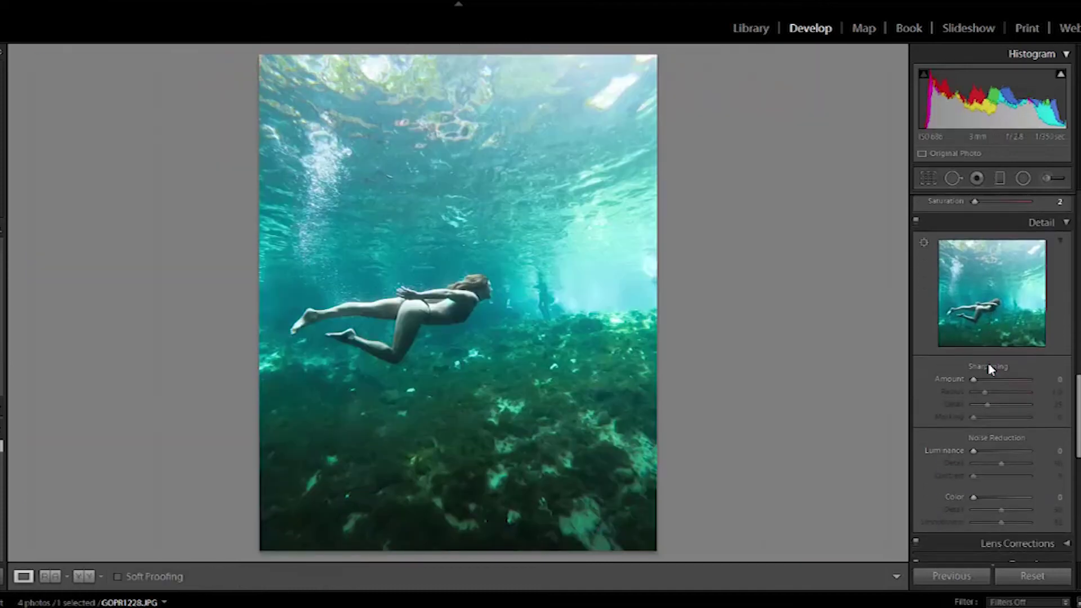
Set the sharpening amount to 100, judging the effect up close on the swimmer's arm.
key(ctrl+=)
key(ctrl+=)
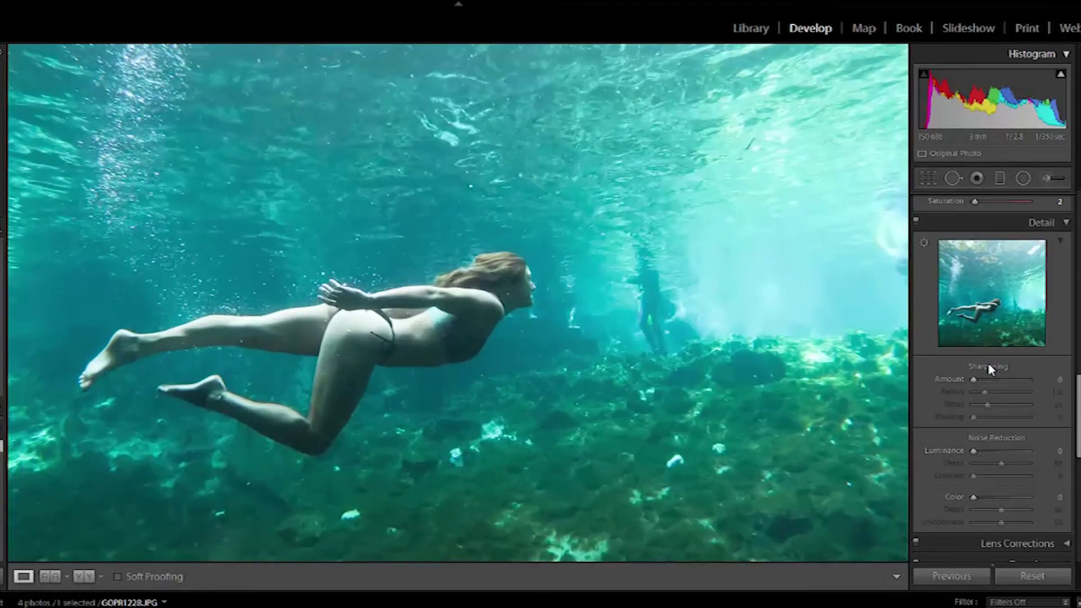
key(ctrl+minus)
key(ctrl+minus)
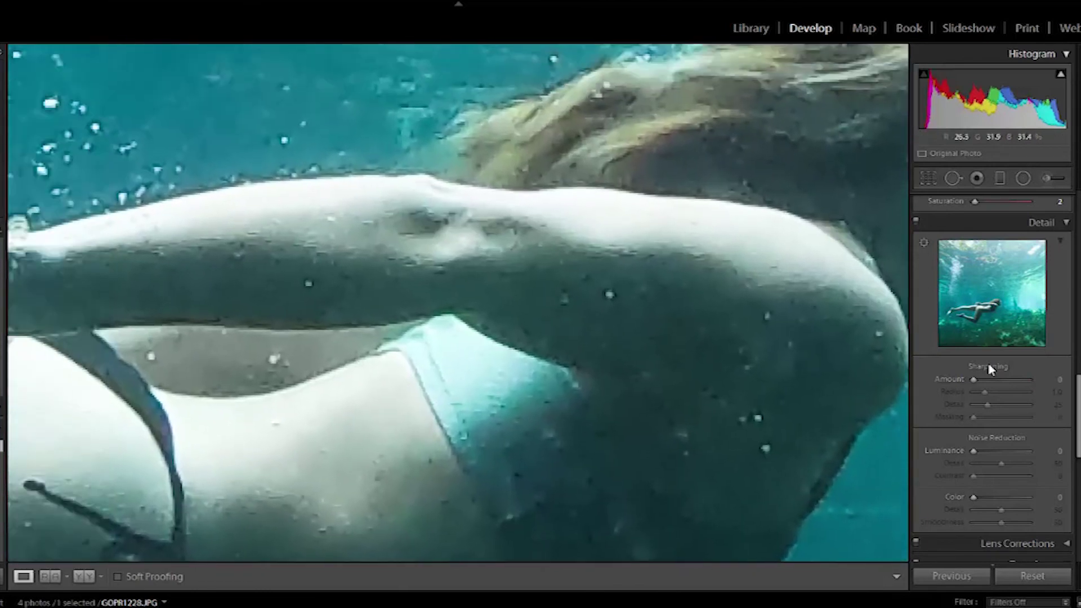
mouse_move(337, 282)
mouse_down()
mouse_move(634, 240)
mouse_move(533, 283)
mouse_up()
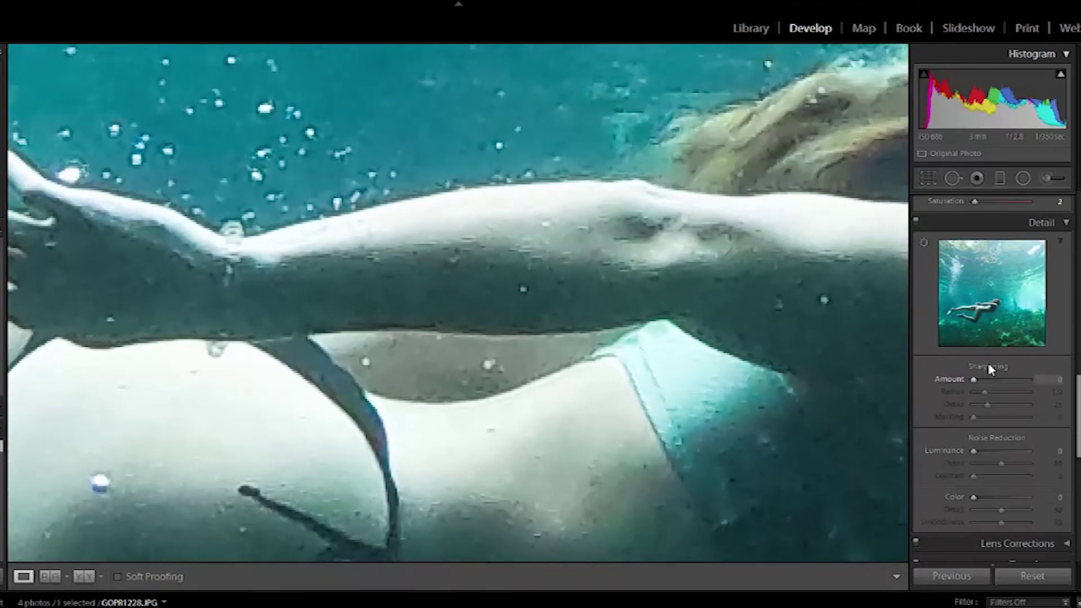
mouse_move(450, 338)
mouse_down()
mouse_move(459, 161)
mouse_move(642, 126)
mouse_move(771, 168)
mouse_move(787, 213)
mouse_move(280, 333)
mouse_up()
mouse_move(664, 197)
mouse_down()
mouse_move(197, 310)
mouse_move(259, 308)
mouse_move(453, 261)
mouse_move(875, 193)
mouse_move(921, 207)
mouse_up()
mouse_move(450, 304)
mouse_down()
mouse_move(474, 289)
mouse_move(414, 304)
mouse_up()
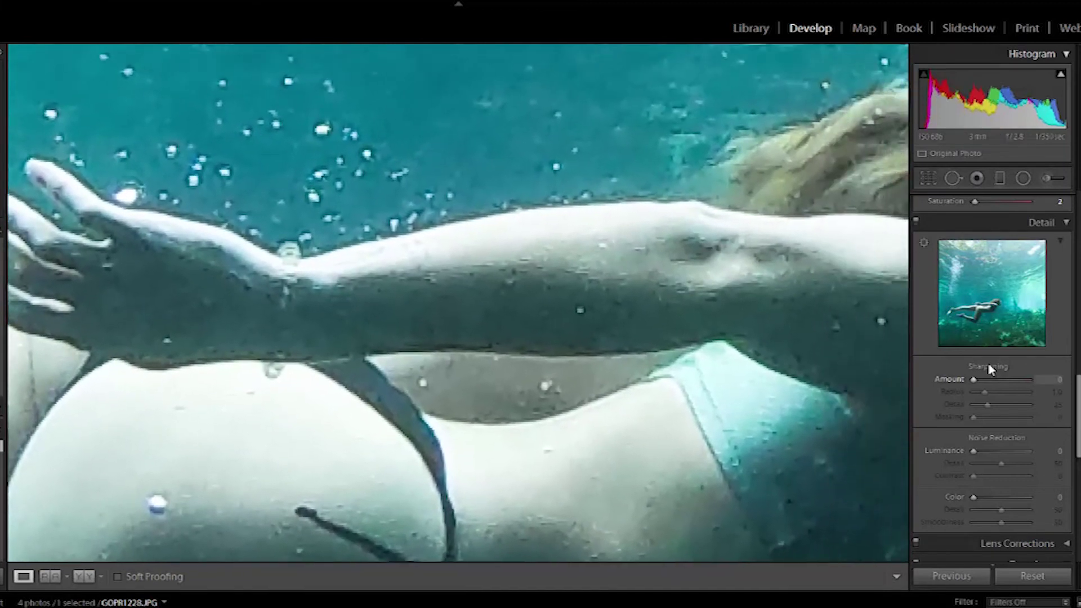
drag(972, 380, 1009, 379)
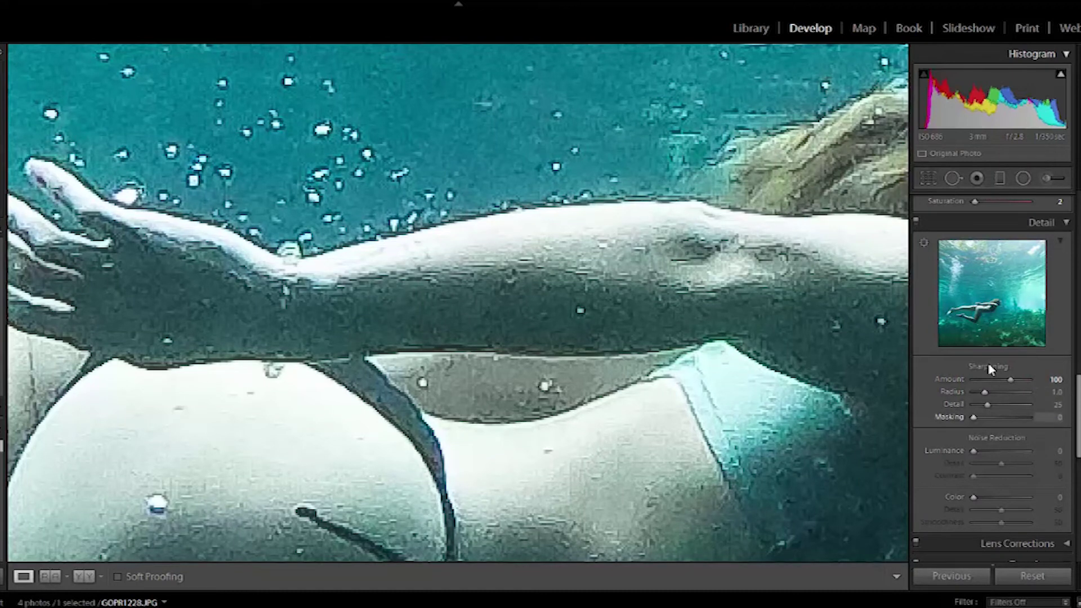
Set the sharpening masking to 98 using the black-and-white mask preview, so sharpening is limited to strong edges.
drag(973, 417, 1013, 417)
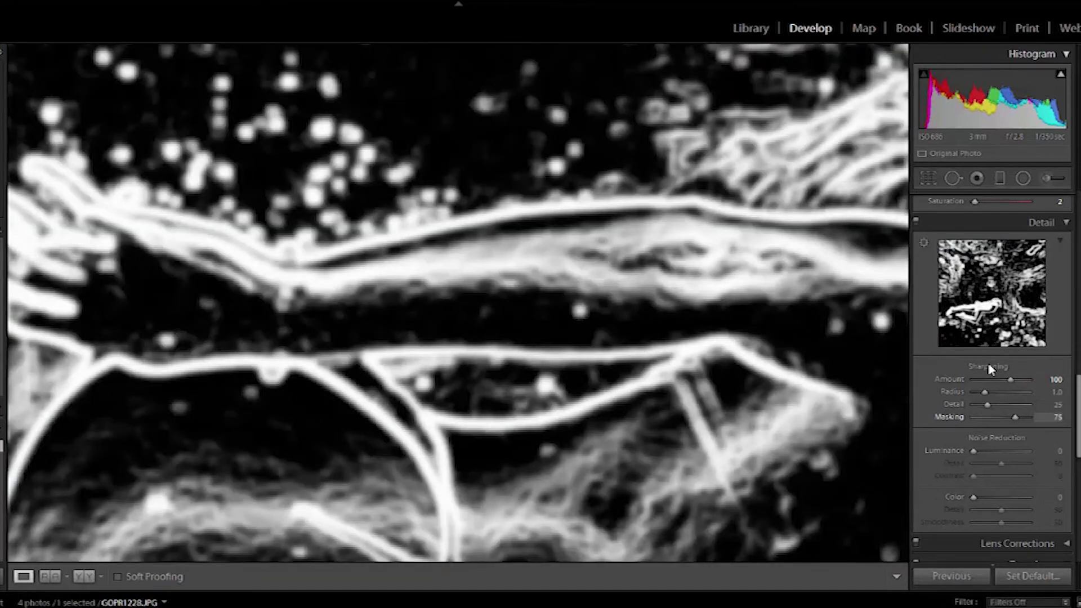
drag(1016, 416, 1022, 416)
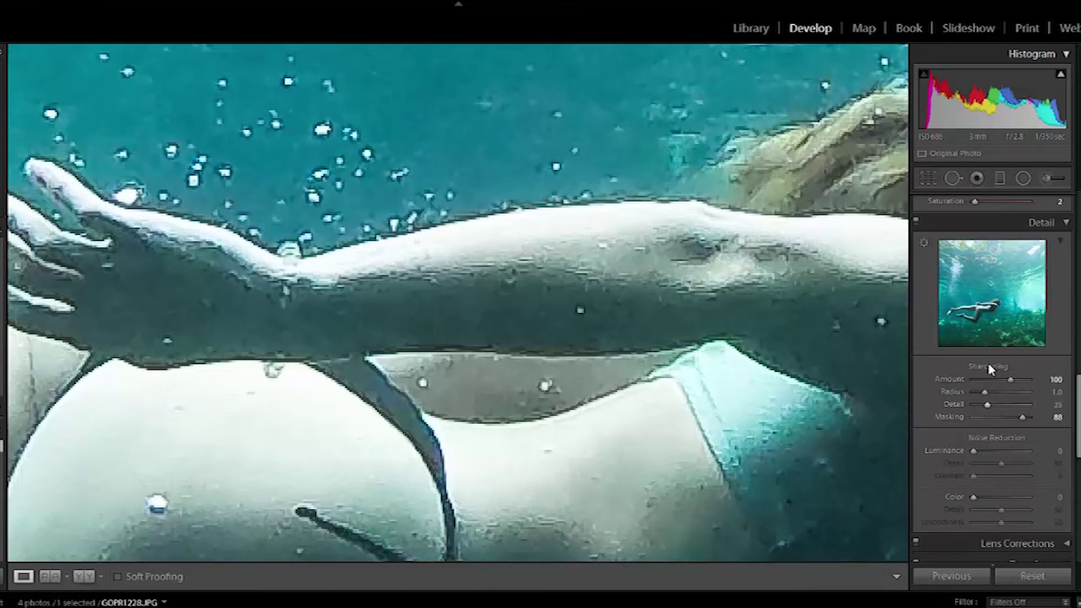
key(alt+Up)
key(alt+Up)
key(alt+Up)
key(alt+Up)
key(alt+Up)
key(alt+Up)
key(alt+Up)
key(alt+Up)
key(alt+Up)
key(alt+Up)
key(alt+Up)
key(alt+Up)
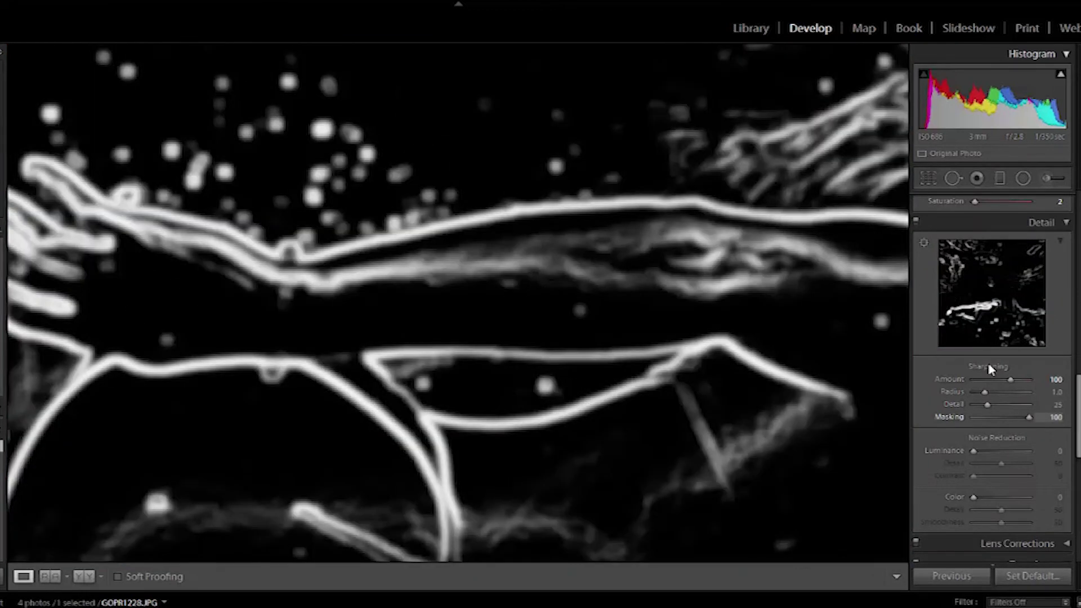
key(alt+Down)
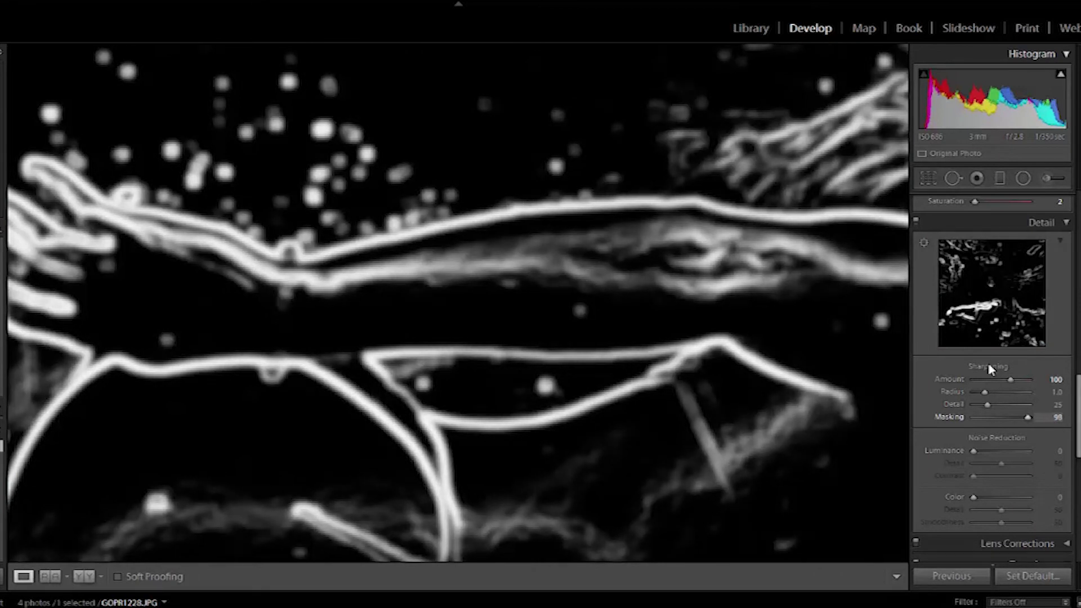
Lower the sharpening detail to 5 while previewing its effect in greyscale.
key(comma)
key(alt+Down)
key(alt+Down)
key(alt+Down)
key(alt+Down)
key(alt+Down)
key(alt+Down)
key(alt+Down)
key(alt+Down)
key(alt+Down)
key(alt+Down)
key(alt+Down)
key(alt+Down)
key(alt+Down)
key(alt+Down)
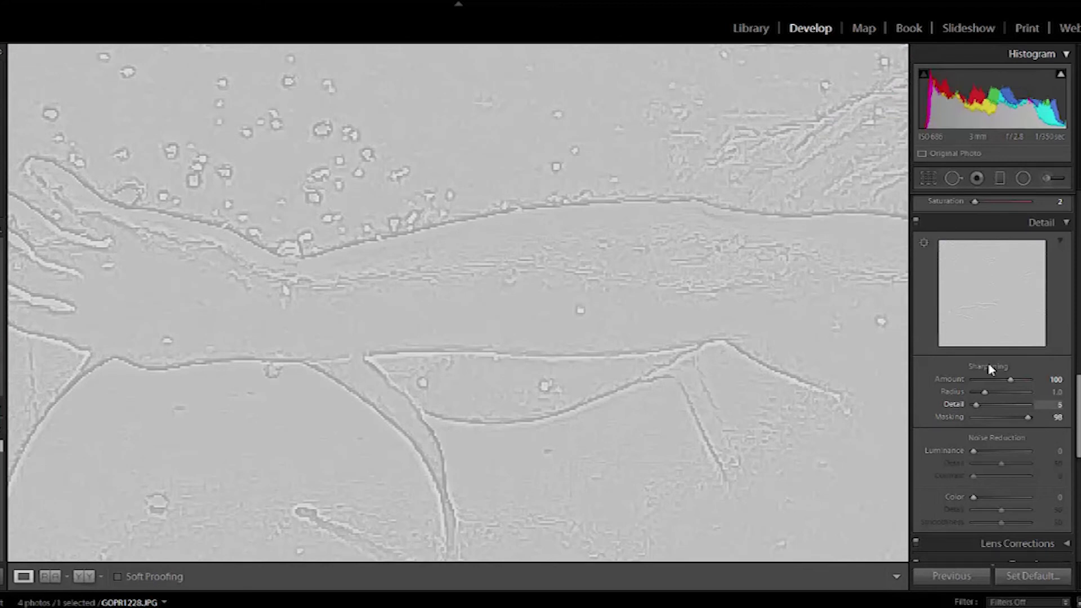
Set the sharpening radius to 0.7 and compare the close-up before and after.
key(comma)
key(alt+Down)
key(alt+Down)
key(alt+Down)
key(alt+Down)
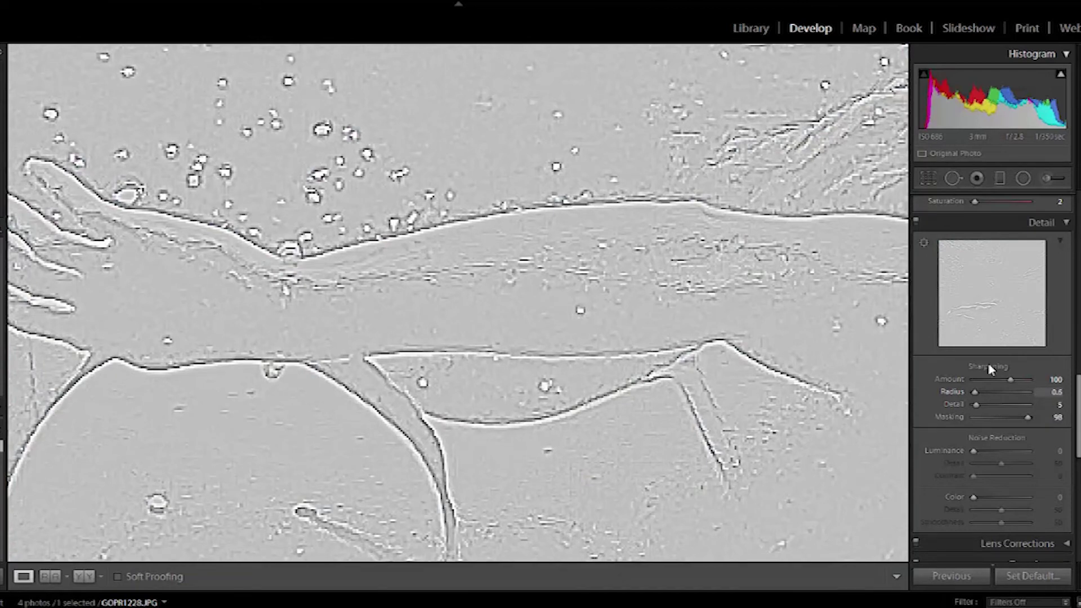
text(3)
key(Return)
text(0.6)
key(Return)
key(Up)
key(y)
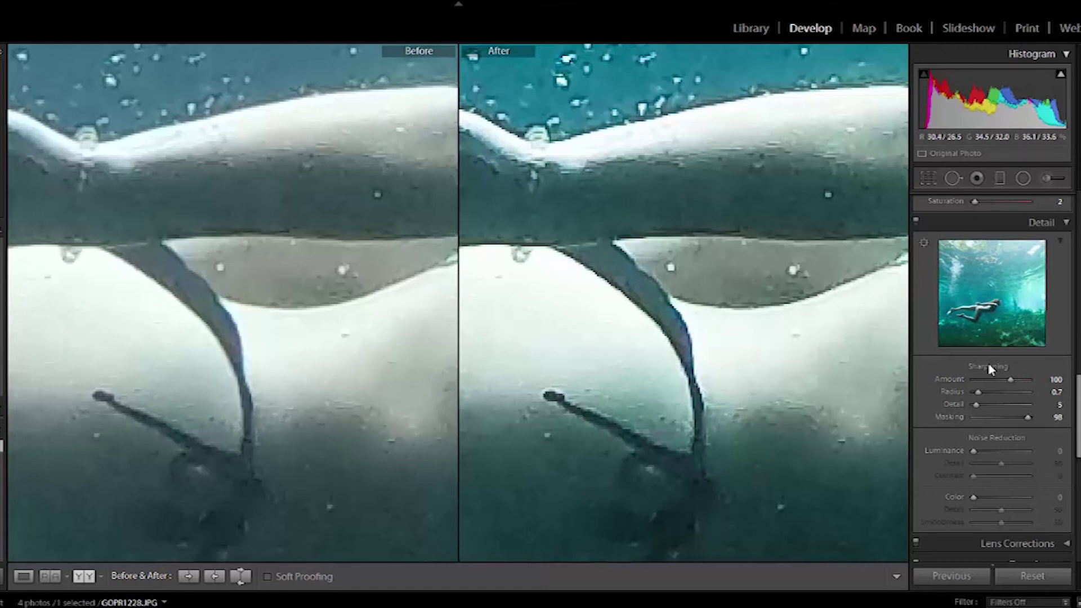
Close the before/after comparison and inspect the edited photo alone, up close on the swimmer's arm.
key(z)
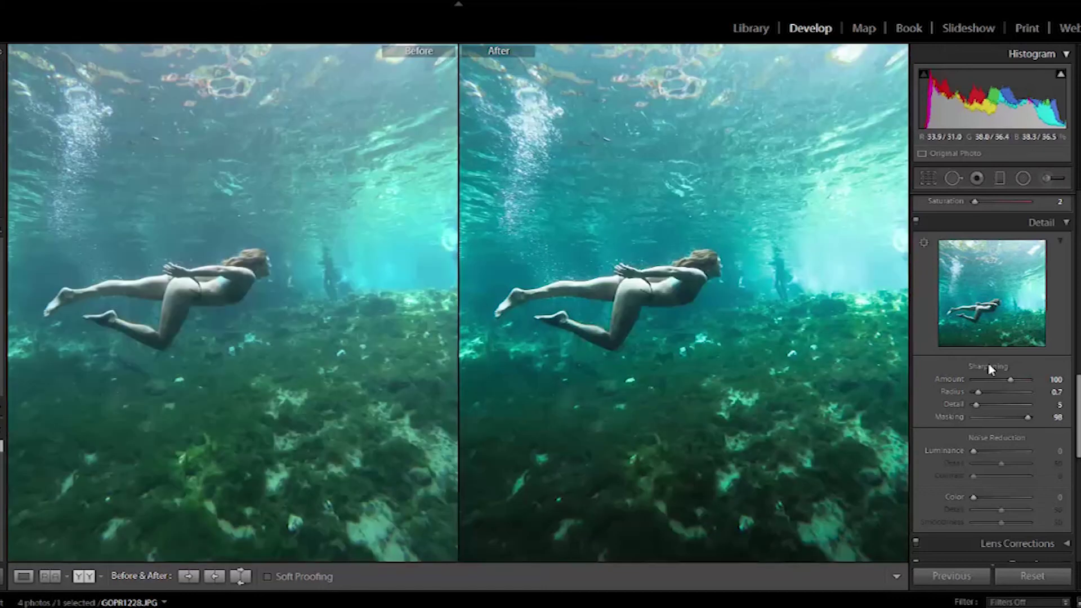
key(y)
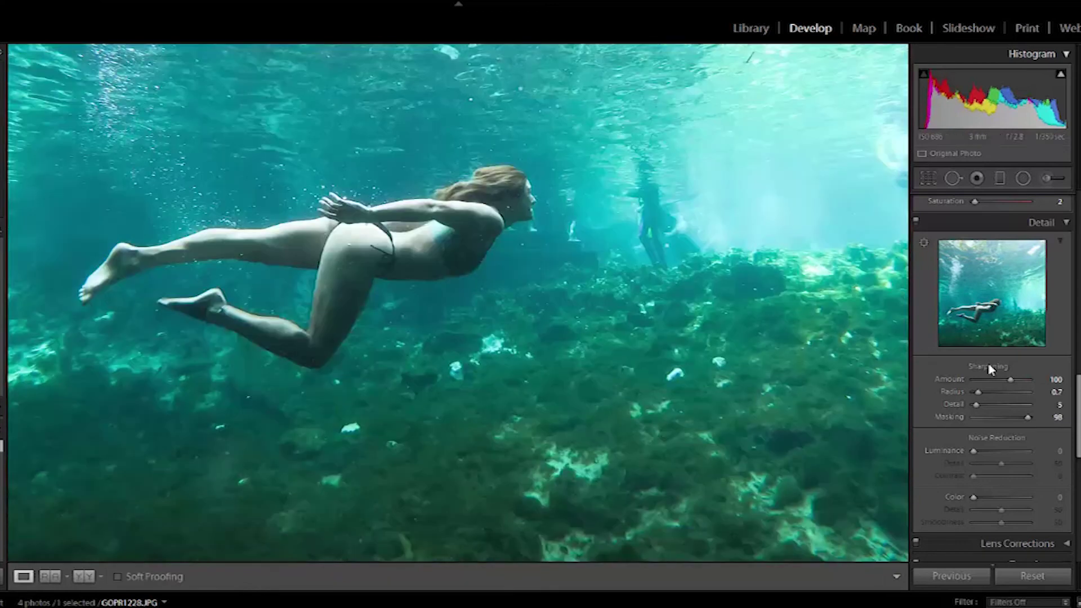
key(z)
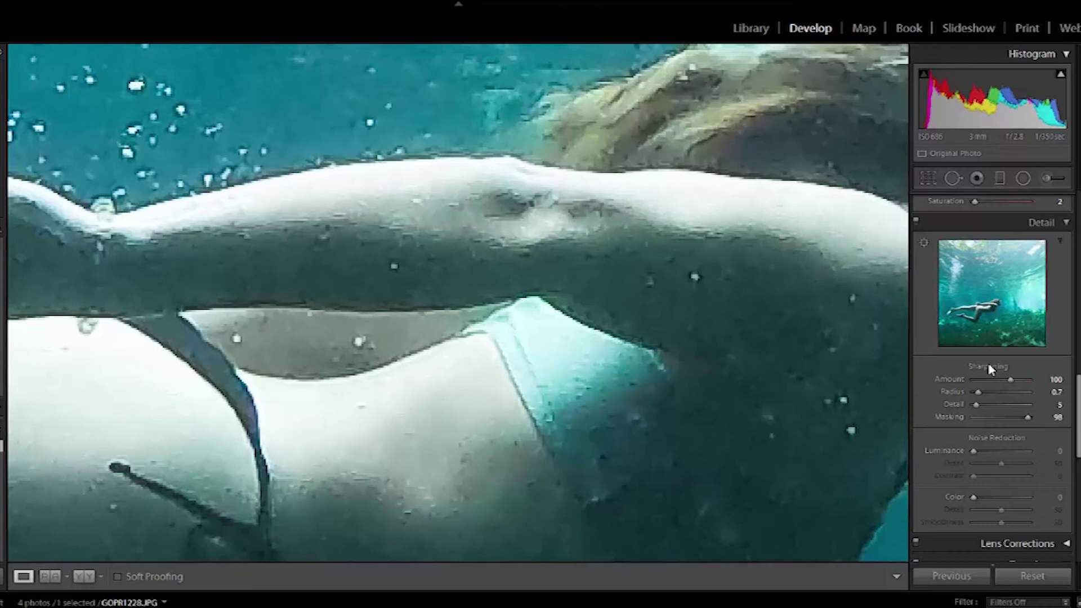
Raise the luminance noise reduction to 25, checking the smoothing up close on the swimmer and across the whole photo.
key(equal)
key(equal)
key(equal)
key(equal)
key(equal)
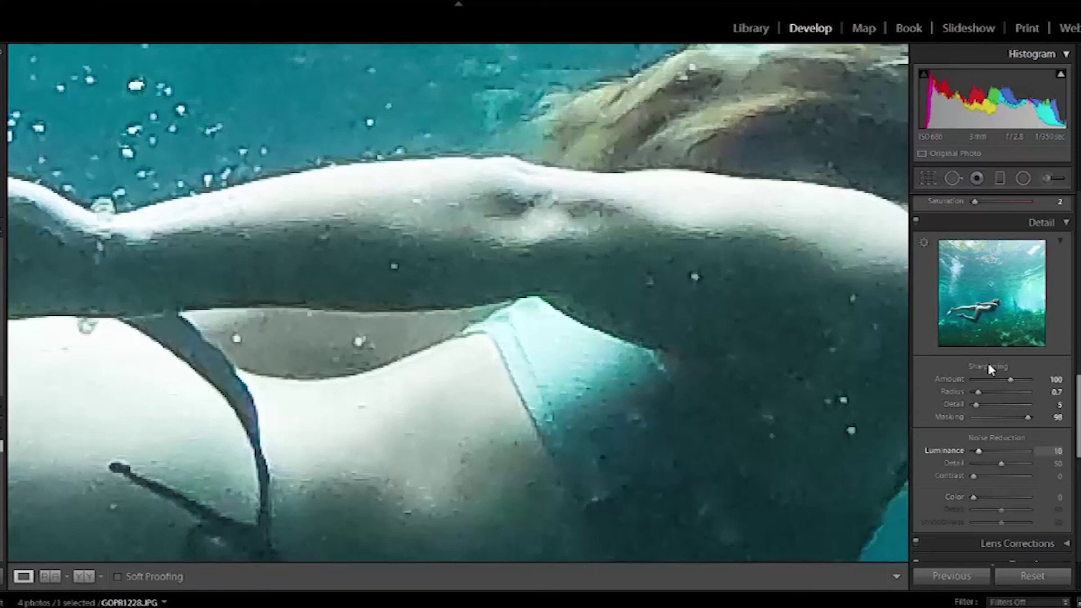
key(equal)
key(equal)
key(equal)
key(minus)
key(minus)
key(minus)
key(z)
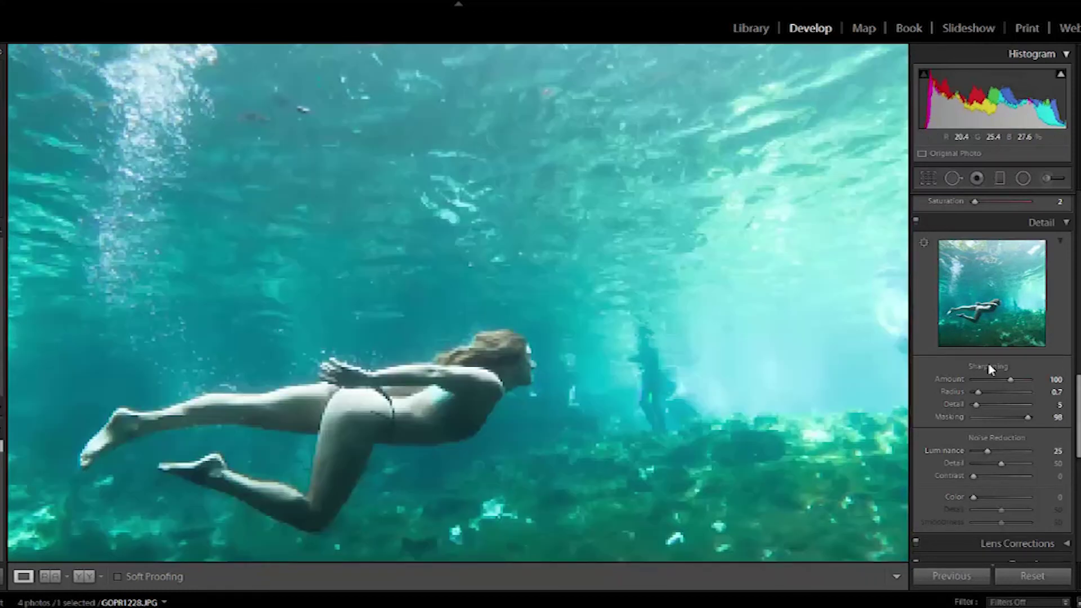
key(z)
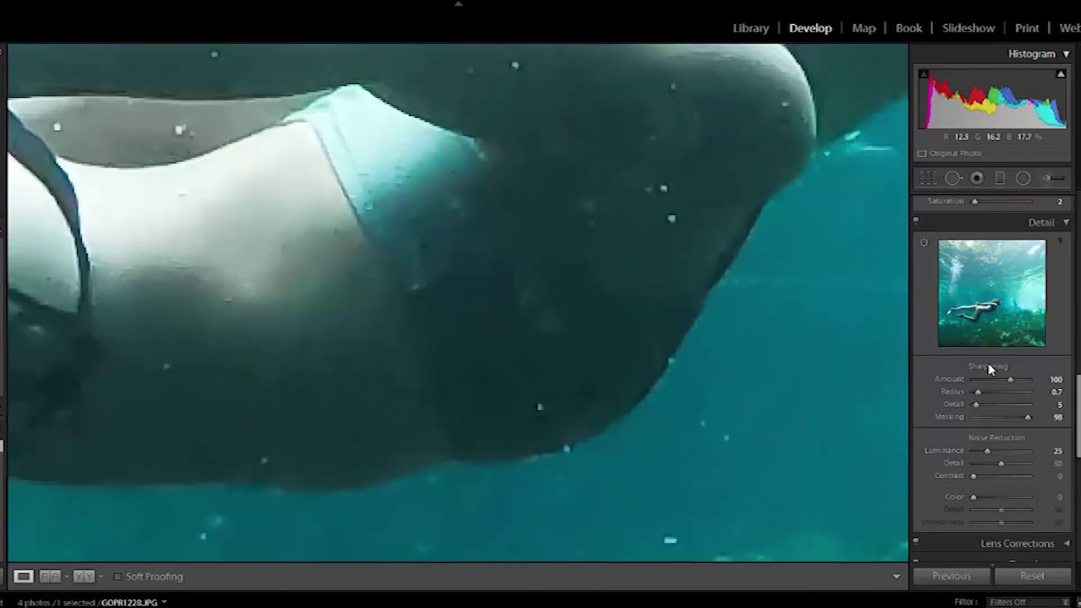
key(z)
key(z)
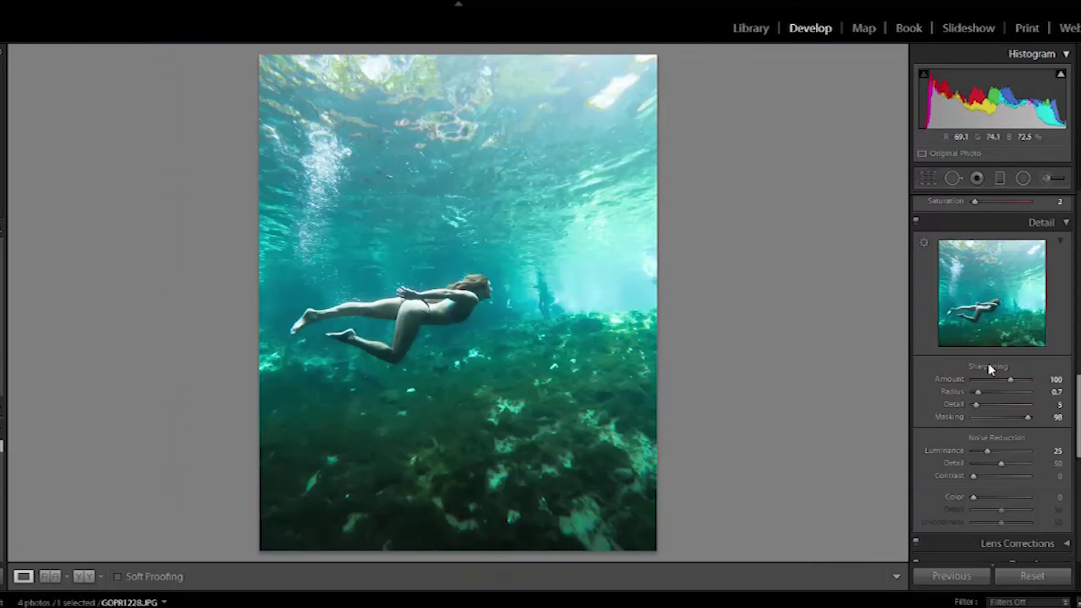
Lower the noise reduction's luminance detail to 40 and its luminance to 15, judging the swimmer up close and the full photo.
key(z)
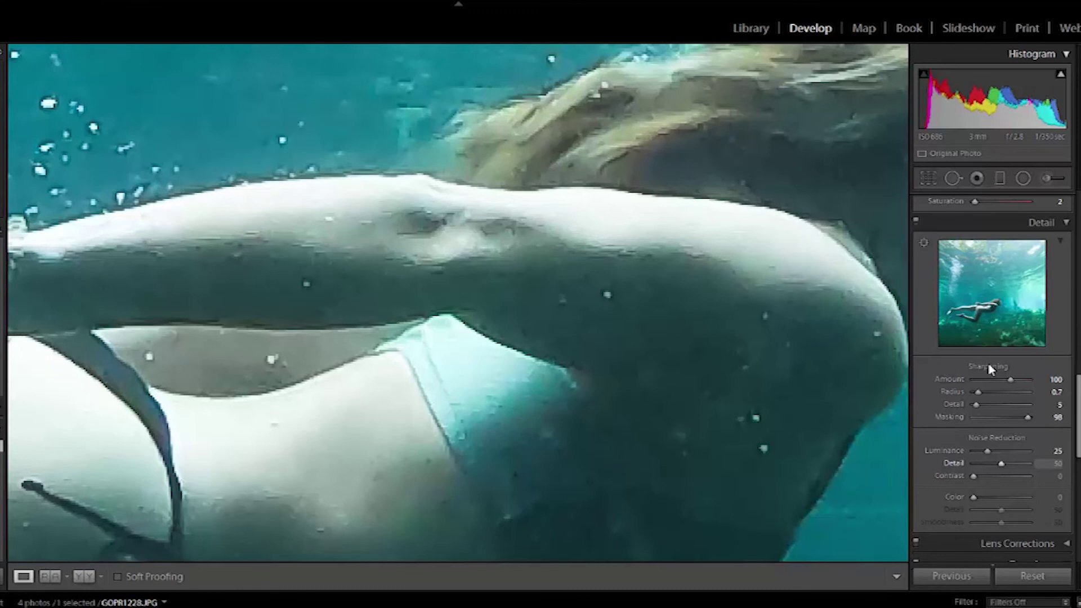
key(v)
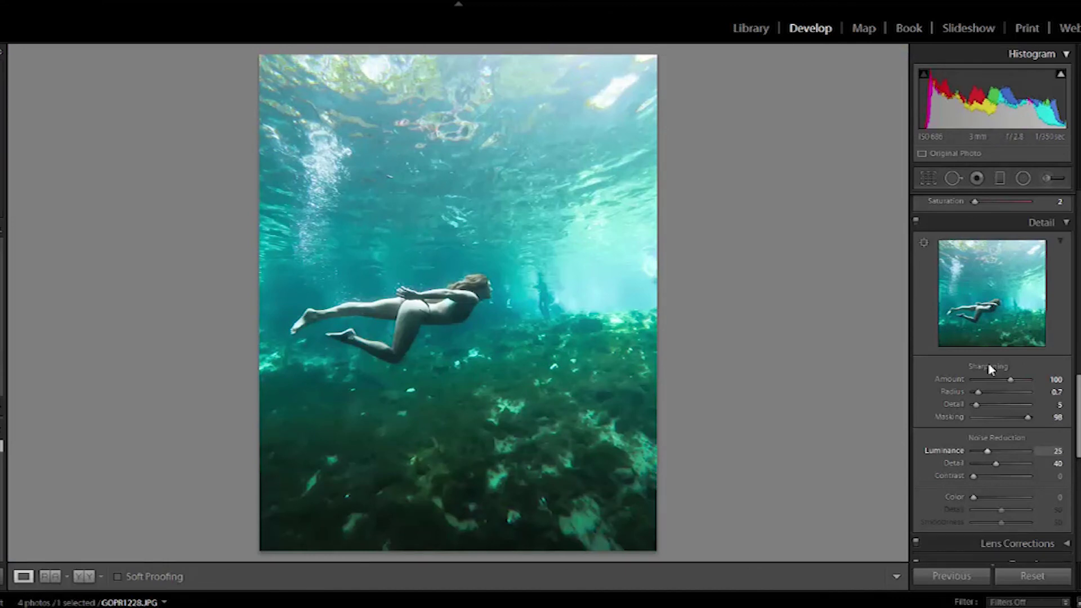
key(minus)
key(minus)
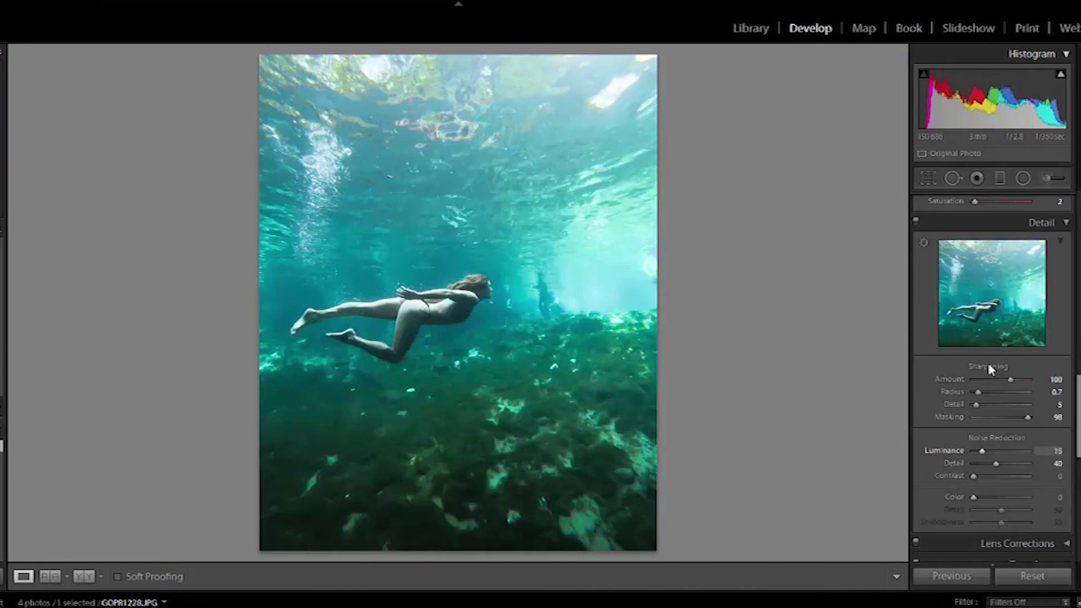